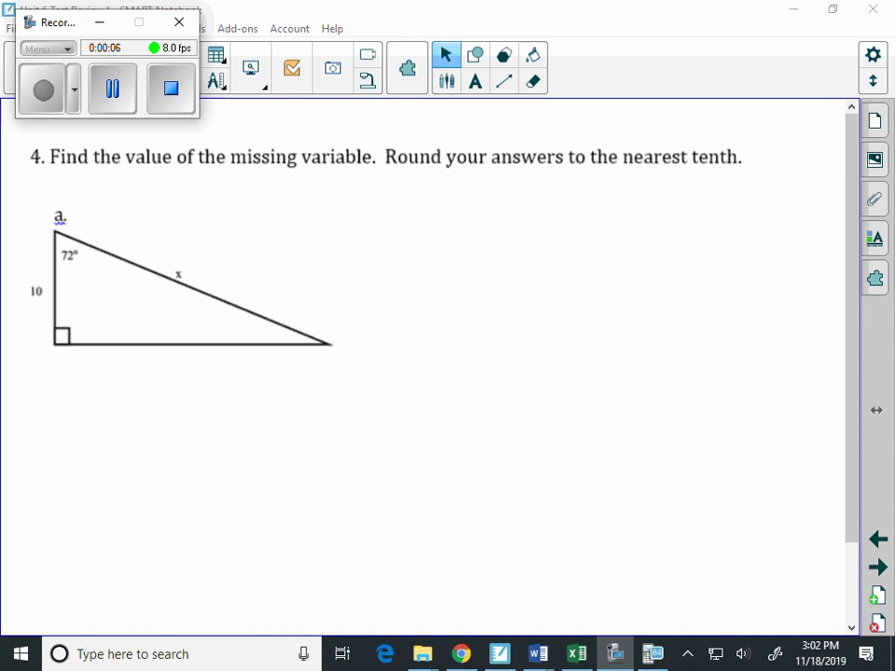
Label triangle a in red: H on the hypotenuse, adj beside 10, opp on the base, and mark the 72° angle with an arrow to opp.
{"action": "left_click", "coordinate": [194, 233]}
{"action": "left_click_drag", "start_coordinate": [195, 233], "coordinate": [201, 261]}
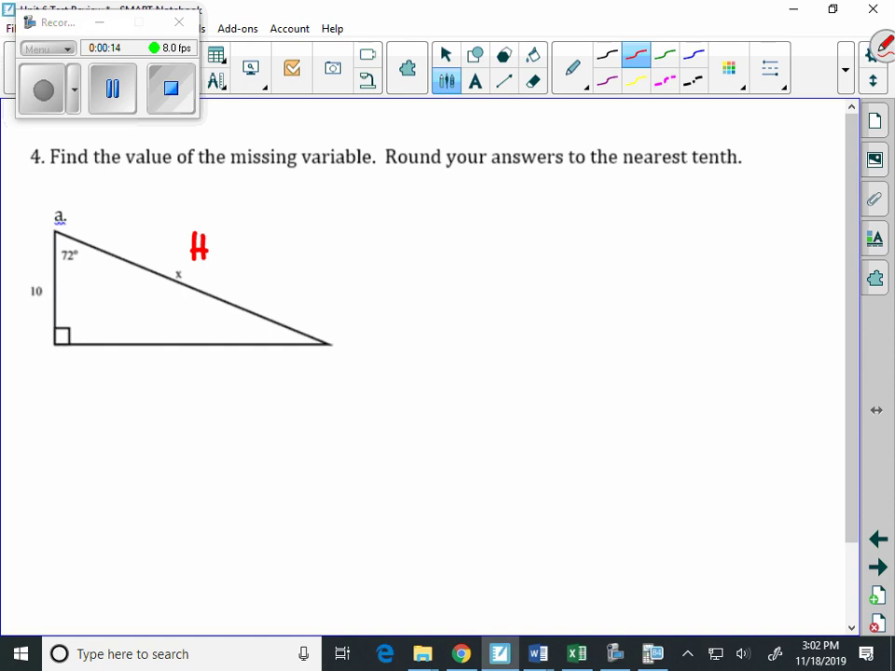
{"action": "mouse_move", "coordinate": [48, 269]}
{"action": "left_mouse_down"}
{"action": "mouse_move", "coordinate": [83, 265]}
{"action": "mouse_move", "coordinate": [110, 244]}
{"action": "mouse_move", "coordinate": [135, 330]}
{"action": "mouse_move", "coordinate": [137, 308]}
{"action": "left_mouse_up"}
{"action": "mouse_move", "coordinate": [146, 358]}
{"action": "left_mouse_down"}
{"action": "mouse_move", "coordinate": [180, 393]}
{"action": "mouse_move", "coordinate": [177, 375]}
{"action": "left_mouse_up"}
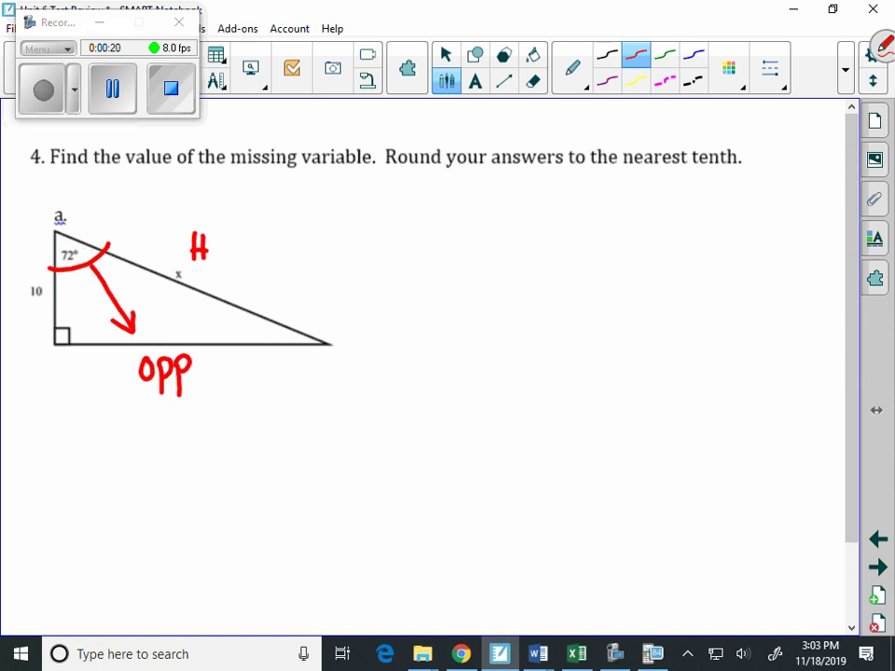
{"action": "mouse_move", "coordinate": [23, 315]}
{"action": "left_mouse_down"}
{"action": "mouse_move", "coordinate": [20, 324]}
{"action": "mouse_move", "coordinate": [42, 305]}
{"action": "mouse_move", "coordinate": [41, 324]}
{"action": "left_mouse_up"}
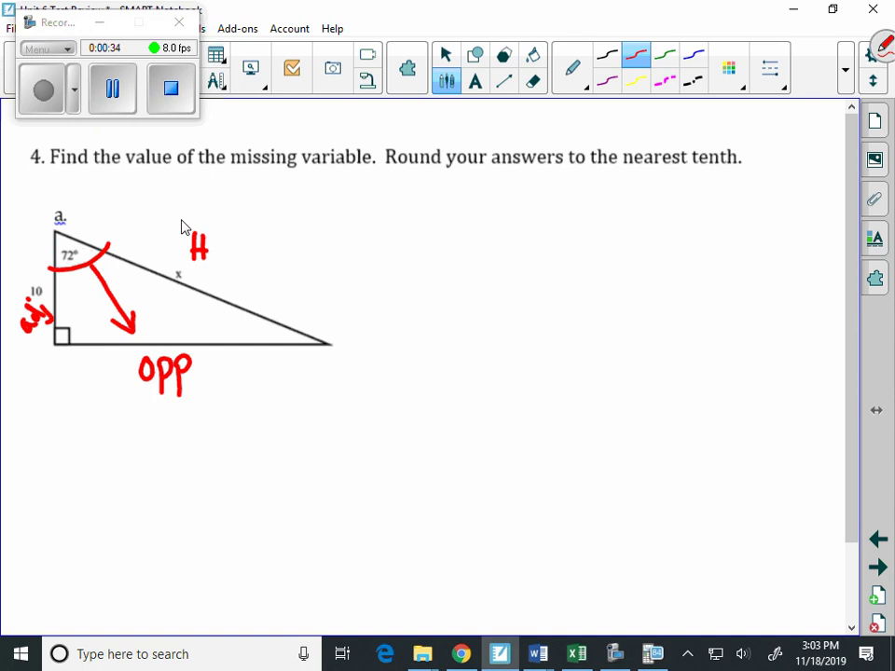
Handwrite the equation cos 72 = 10/x in red beside triangle a.
{"action": "mouse_move", "coordinate": [387, 248]}
{"action": "left_mouse_down"}
{"action": "mouse_move", "coordinate": [386, 236]}
{"action": "mouse_move", "coordinate": [395, 272]}
{"action": "left_mouse_up"}
{"action": "mouse_move", "coordinate": [406, 247]}
{"action": "left_mouse_down"}
{"action": "mouse_move", "coordinate": [402, 262]}
{"action": "mouse_move", "coordinate": [408, 246]}
{"action": "left_mouse_up"}
{"action": "mouse_move", "coordinate": [433, 247]}
{"action": "left_mouse_down"}
{"action": "mouse_move", "coordinate": [418, 250]}
{"action": "mouse_move", "coordinate": [418, 269]}
{"action": "left_mouse_up"}
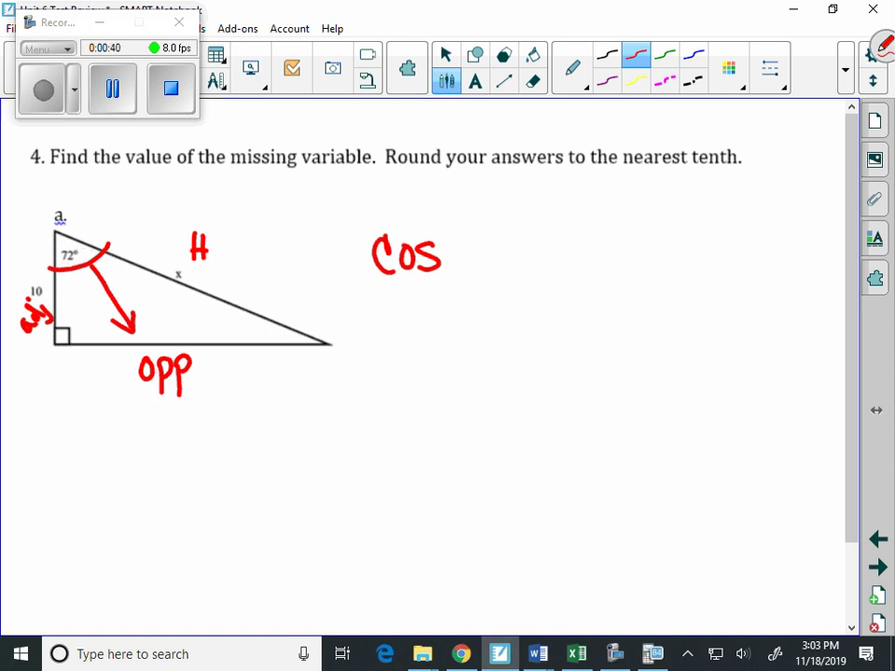
{"action": "mouse_move", "coordinate": [455, 230]}
{"action": "left_mouse_down"}
{"action": "mouse_move", "coordinate": [468, 271]}
{"action": "mouse_move", "coordinate": [508, 249]}
{"action": "mouse_move", "coordinate": [512, 268]}
{"action": "left_mouse_up"}
{"action": "left_click_drag", "start_coordinate": [529, 249], "coordinate": [538, 249]}
{"action": "mouse_move", "coordinate": [528, 259]}
{"action": "left_mouse_down"}
{"action": "mouse_move", "coordinate": [570, 269]}
{"action": "mouse_move", "coordinate": [597, 240]}
{"action": "left_mouse_up"}
{"action": "mouse_move", "coordinate": [558, 274]}
{"action": "left_mouse_down"}
{"action": "mouse_move", "coordinate": [628, 274]}
{"action": "mouse_move", "coordinate": [606, 324]}
{"action": "mouse_move", "coordinate": [584, 326]}
{"action": "left_mouse_up"}
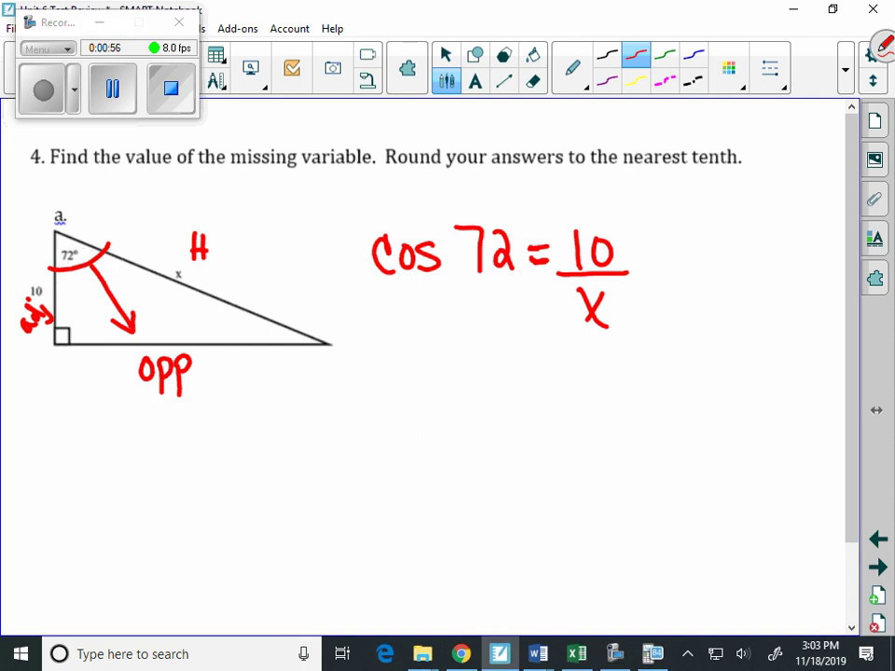
Handwrite the rearranged equation x = 10/cos72 below the cosine equation.
{"action": "left_click_drag", "start_coordinate": [447, 360], "coordinate": [475, 398]}
{"action": "mouse_move", "coordinate": [473, 358]}
{"action": "left_mouse_down"}
{"action": "mouse_move", "coordinate": [450, 398]}
{"action": "mouse_move", "coordinate": [494, 372]}
{"action": "mouse_move", "coordinate": [544, 394]}
{"action": "left_mouse_up"}
{"action": "left_click", "coordinate": [540, 358]}
{"action": "left_click_drag", "start_coordinate": [567, 362], "coordinate": [565, 362]}
{"action": "left_click_drag", "start_coordinate": [517, 398], "coordinate": [601, 397]}
{"action": "left_click_drag", "start_coordinate": [544, 418], "coordinate": [542, 449]}
{"action": "left_click_drag", "start_coordinate": [559, 424], "coordinate": [556, 449]}
{"action": "mouse_move", "coordinate": [574, 426]}
{"action": "left_mouse_down"}
{"action": "mouse_move", "coordinate": [562, 449]}
{"action": "mouse_move", "coordinate": [601, 416]}
{"action": "mouse_move", "coordinate": [589, 451]}
{"action": "left_mouse_up"}
{"action": "left_click_drag", "start_coordinate": [612, 422], "coordinate": [638, 456]}
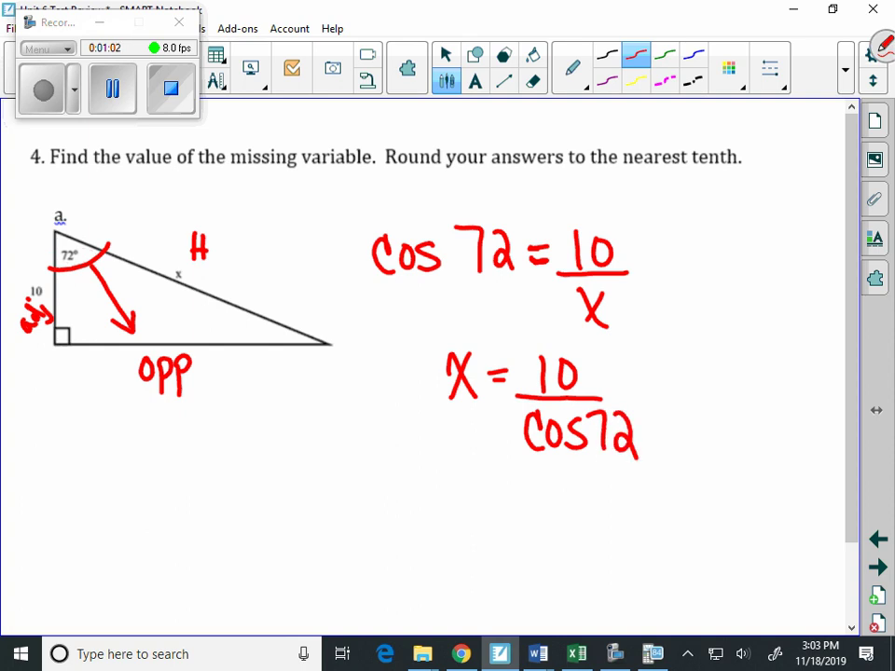
Begin the answer line with a handwritten "x =" below the rearranged equation.
{"action": "left_click_drag", "start_coordinate": [445, 479], "coordinate": [466, 531]}
{"action": "mouse_move", "coordinate": [465, 482]}
{"action": "left_mouse_down"}
{"action": "mouse_move", "coordinate": [442, 534]}
{"action": "mouse_move", "coordinate": [497, 504]}
{"action": "left_mouse_up"}
{"action": "left_click_drag", "start_coordinate": [478, 516], "coordinate": [501, 514]}
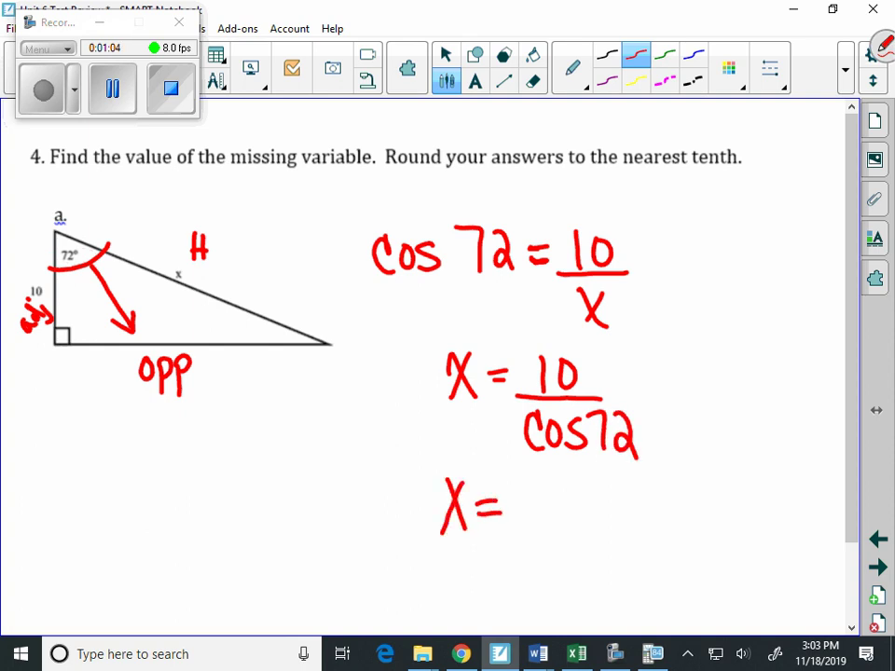
{"action": "left_click", "coordinate": [447, 55]}
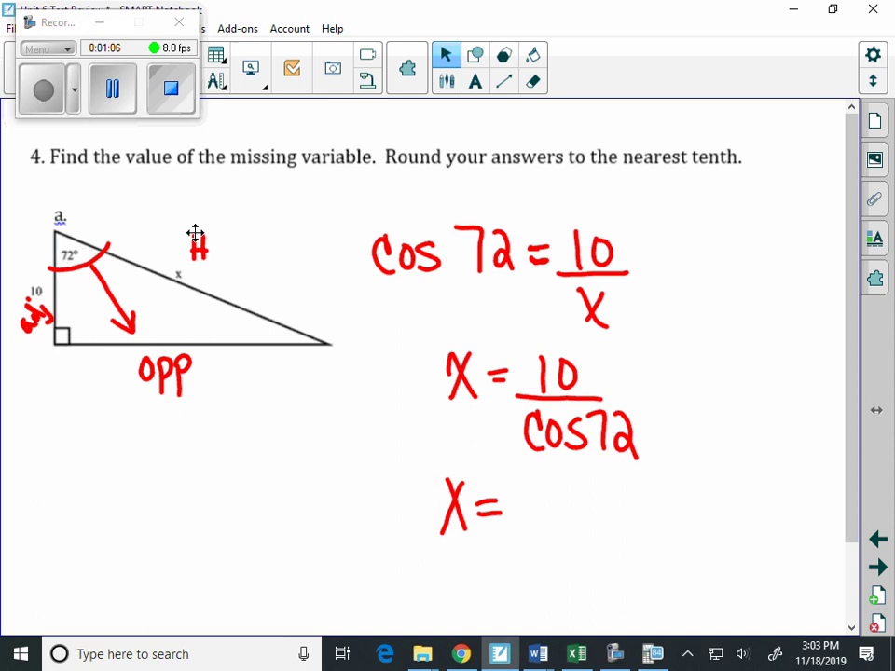
Switch to the Desmos calculator and enter the expression 10/cos(72).
{"action": "key", "text": "alt+Tab"}
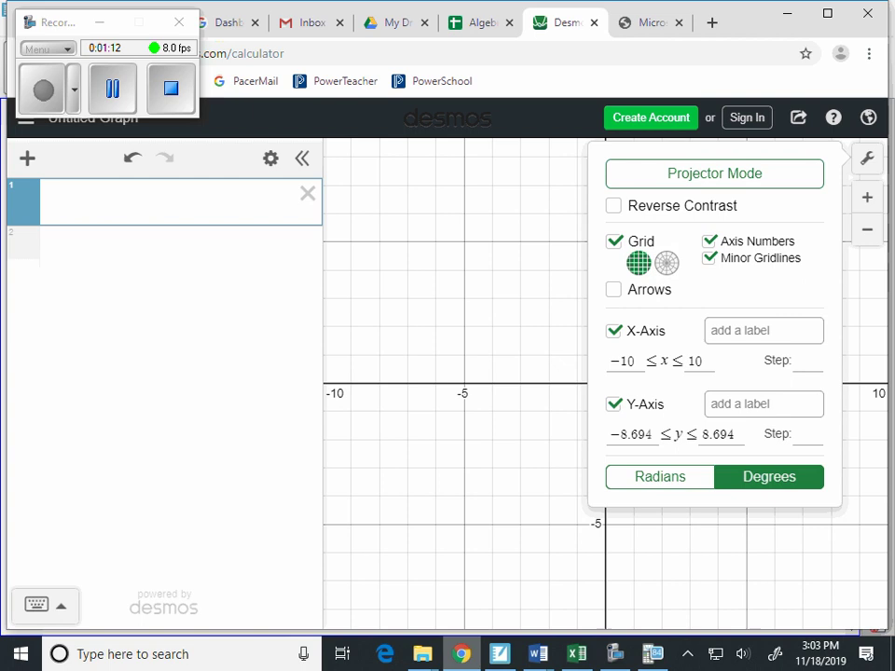
{"action": "left_click", "coordinate": [45, 606]}
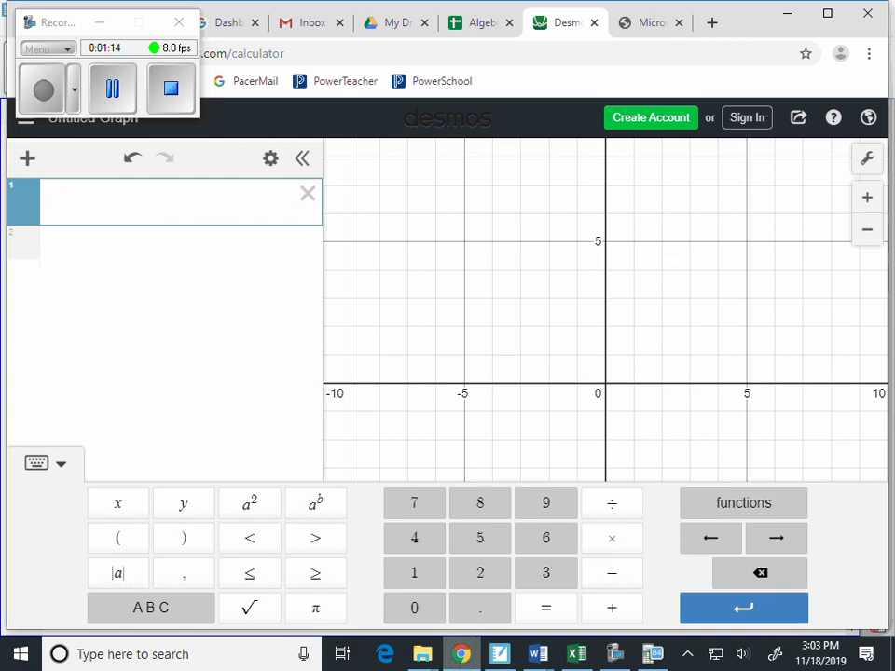
{"action": "type", "text": "10/"}
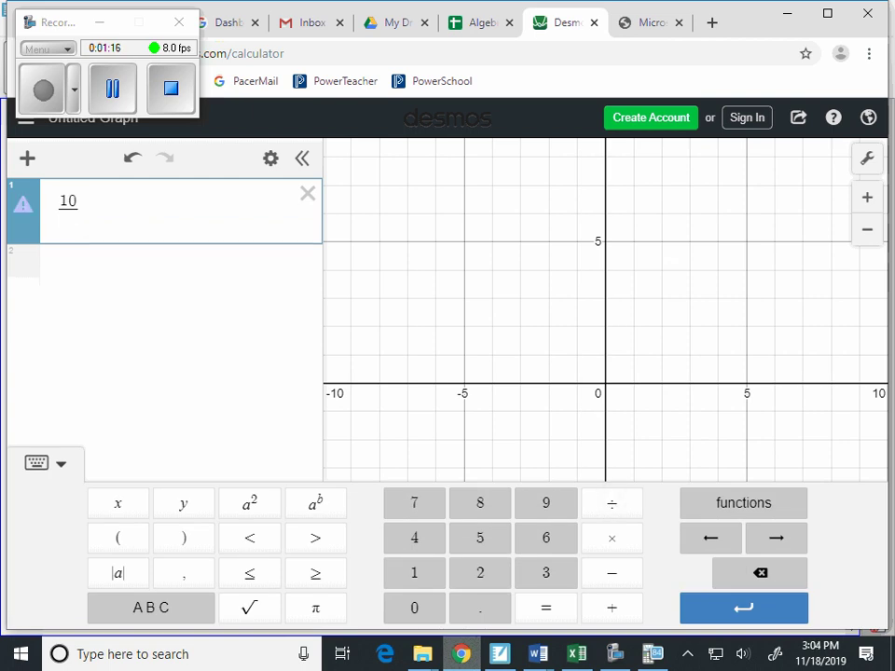
{"action": "left_click", "coordinate": [744, 503]}
{"action": "left_click", "coordinate": [620, 311]}
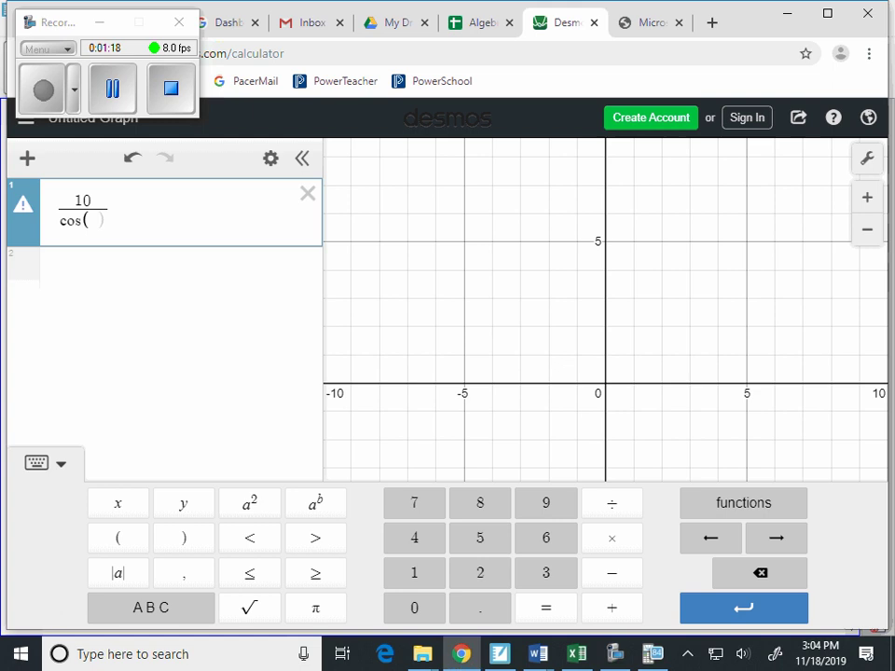
{"action": "key", "text": "alt+Tab"}
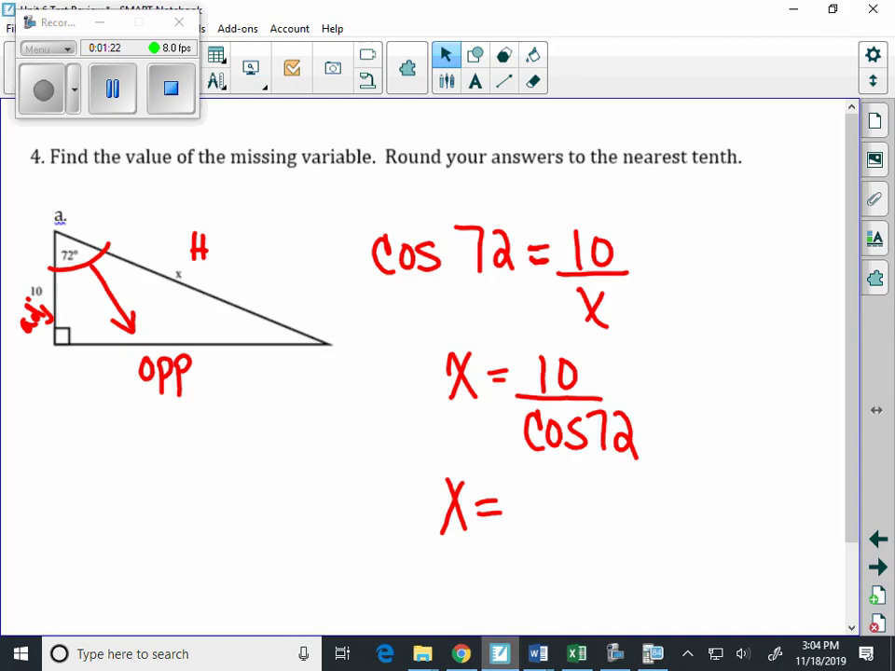
{"action": "key", "text": "alt+Tab"}
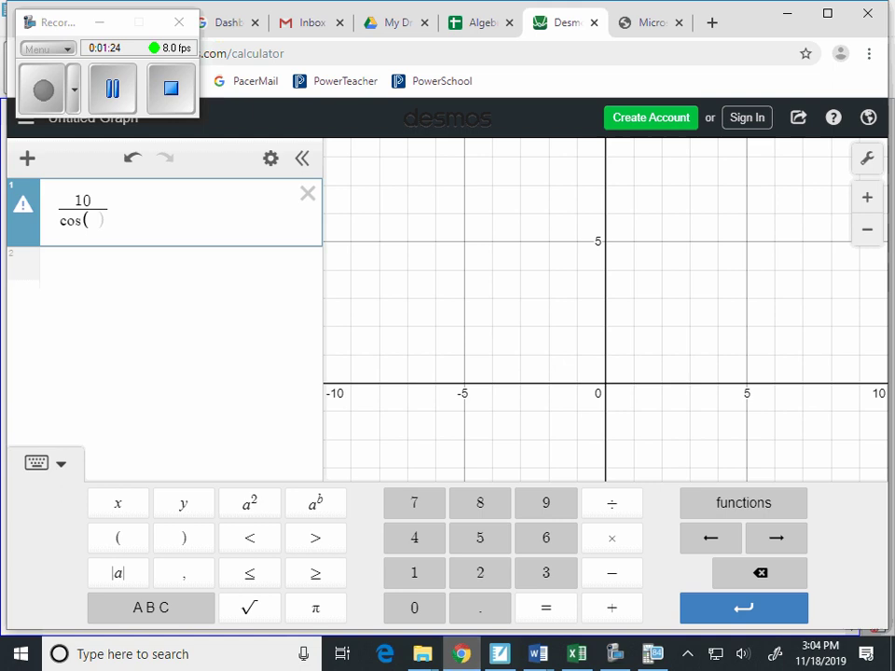
{"action": "left_click", "coordinate": [80, 218]}
{"action": "type", "text": "72"}
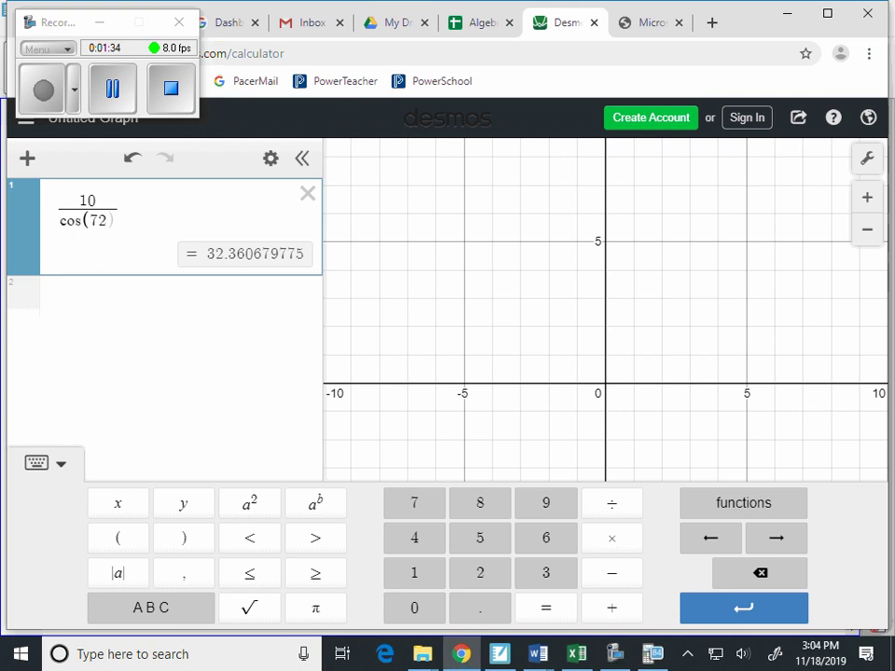
Return to SMART Notebook and complete the answer line by handwriting 32.4 after "x =".
{"action": "key", "text": "alt+Tab"}
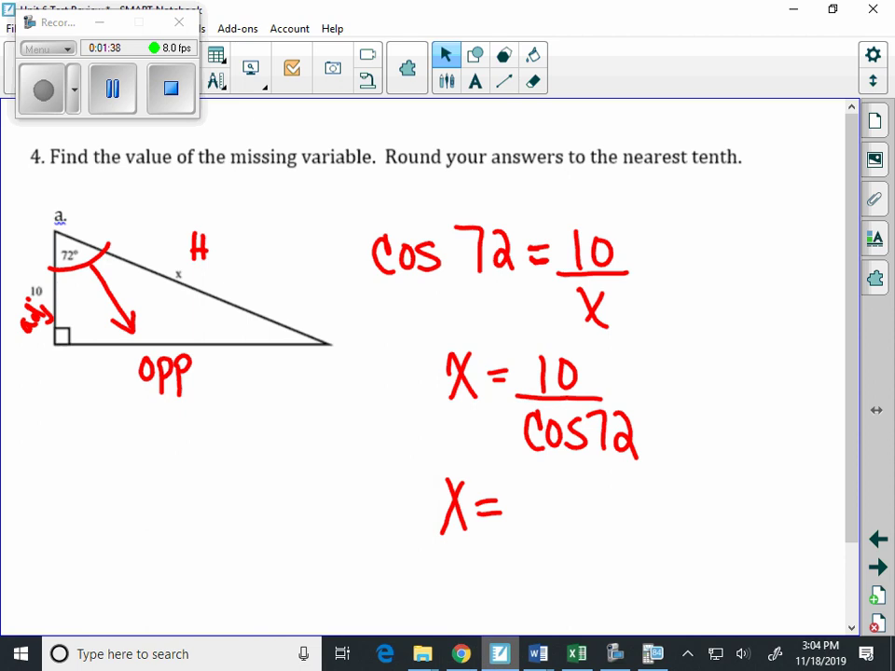
{"action": "left_click", "coordinate": [446, 81]}
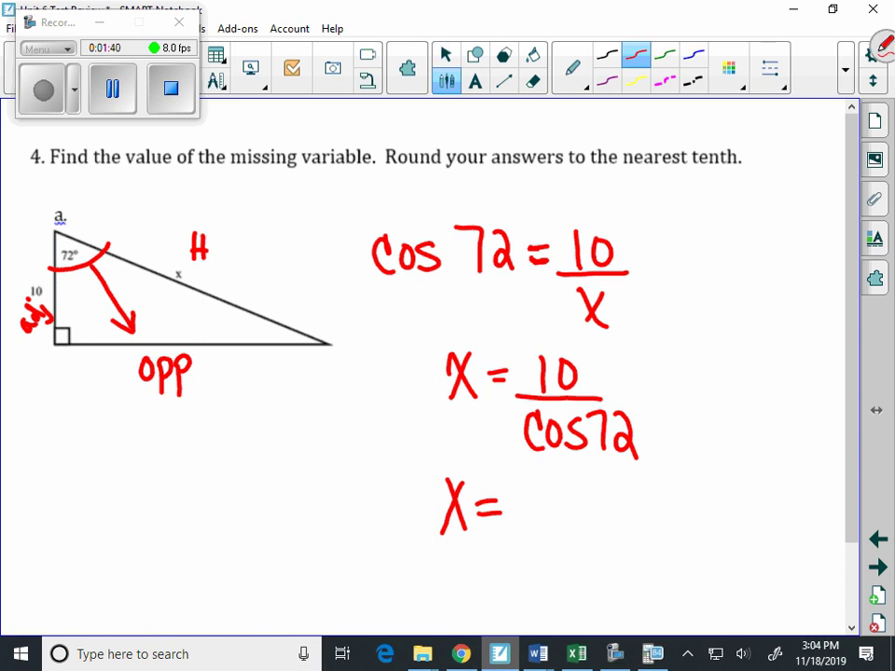
{"action": "mouse_move", "coordinate": [525, 491]}
{"action": "left_mouse_down"}
{"action": "mouse_move", "coordinate": [542, 494]}
{"action": "mouse_move", "coordinate": [524, 519]}
{"action": "mouse_move", "coordinate": [574, 511]}
{"action": "mouse_move", "coordinate": [582, 522]}
{"action": "left_mouse_up"}
{"action": "left_click", "coordinate": [588, 519]}
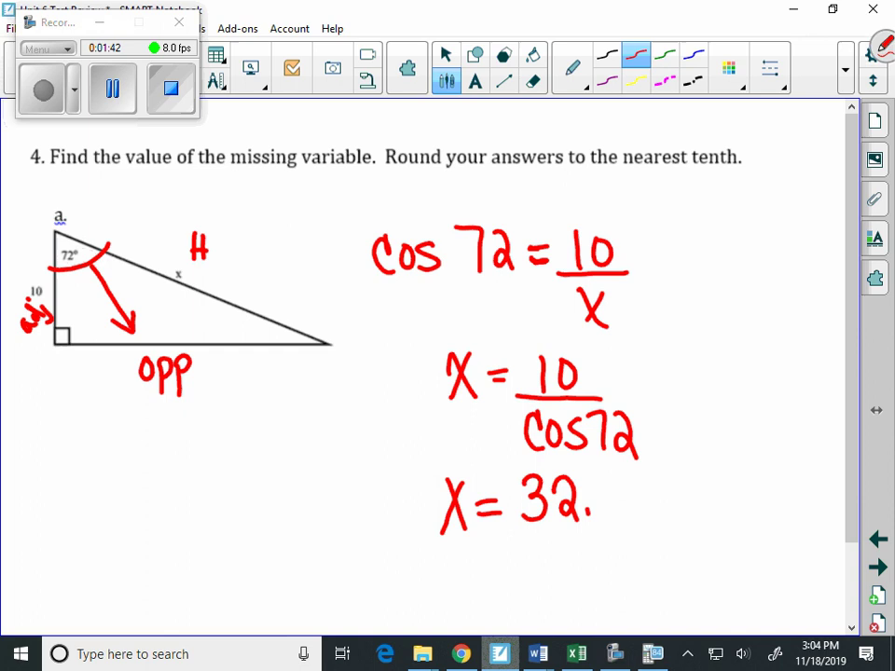
{"action": "left_click_drag", "start_coordinate": [612, 485], "coordinate": [626, 523]}
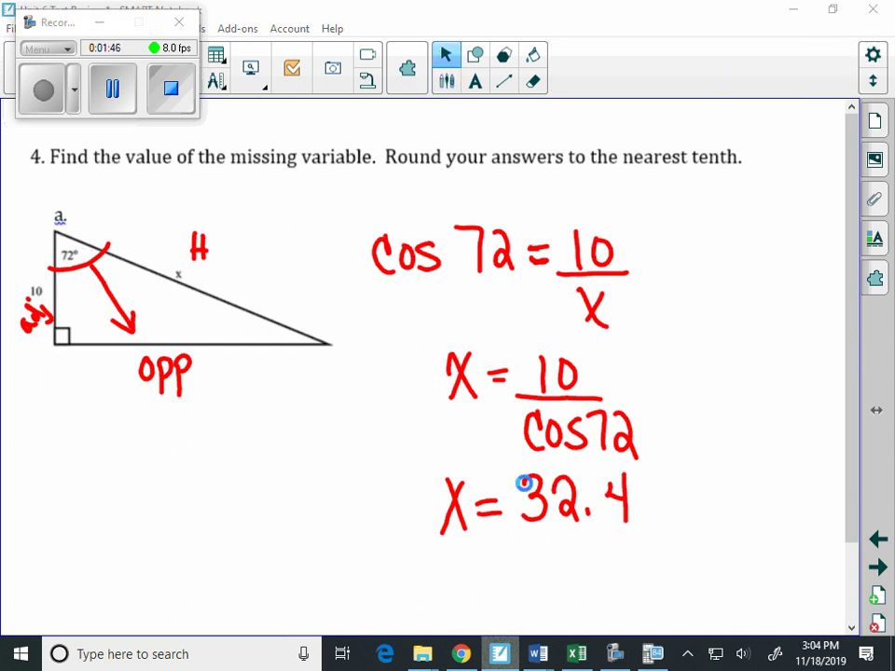
Switch to Desmos, mark the rounding digits under the calculated result in red ink, and undo the marks.
{"action": "key", "text": "alt+Tab"}
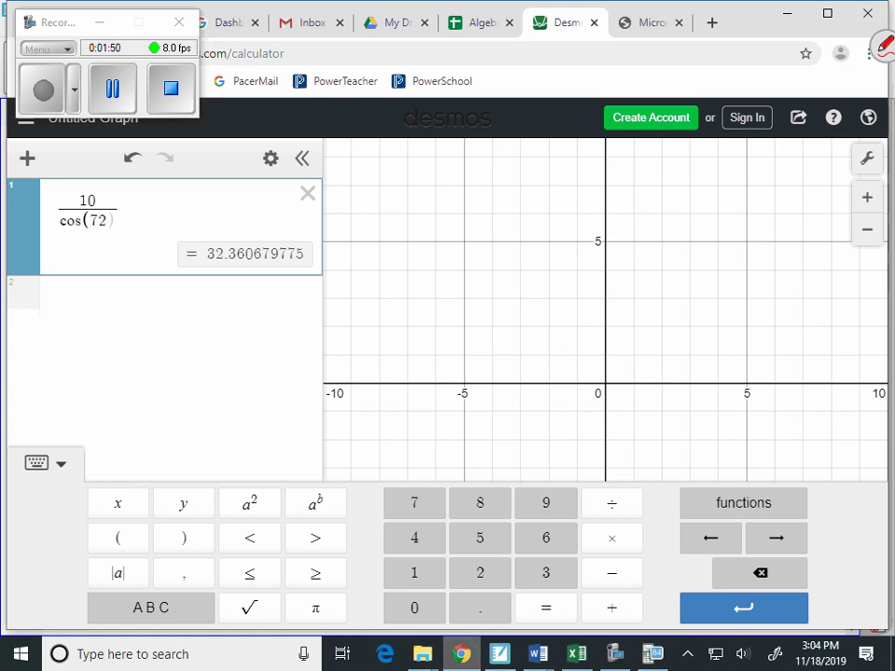
{"action": "mouse_move", "coordinate": [233, 267]}
{"action": "left_mouse_down"}
{"action": "mouse_move", "coordinate": [246, 267]}
{"action": "mouse_move", "coordinate": [223, 278]}
{"action": "mouse_move", "coordinate": [221, 270]}
{"action": "mouse_move", "coordinate": [229, 279]}
{"action": "left_mouse_up"}
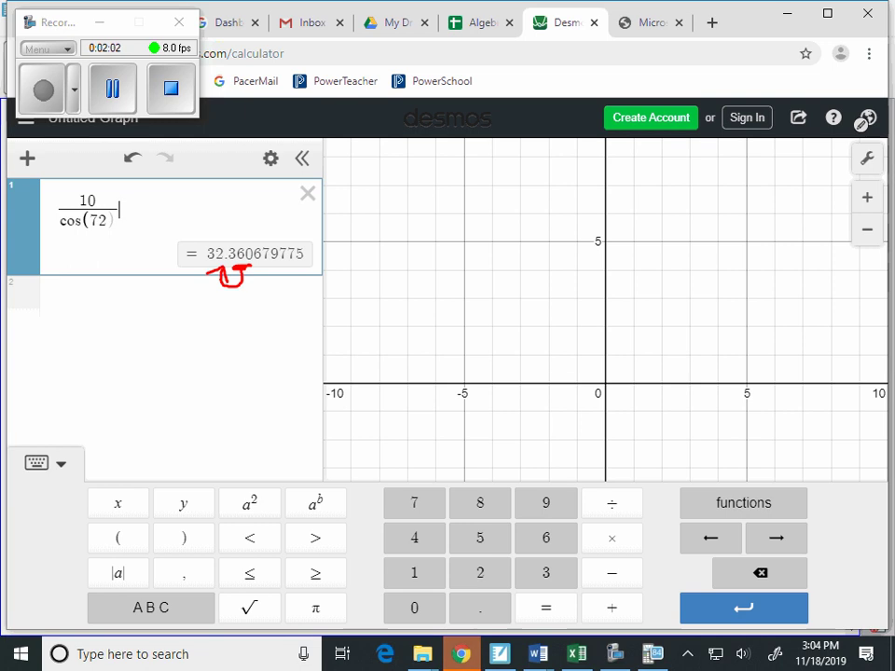
{"action": "key", "text": "ctrl+z"}
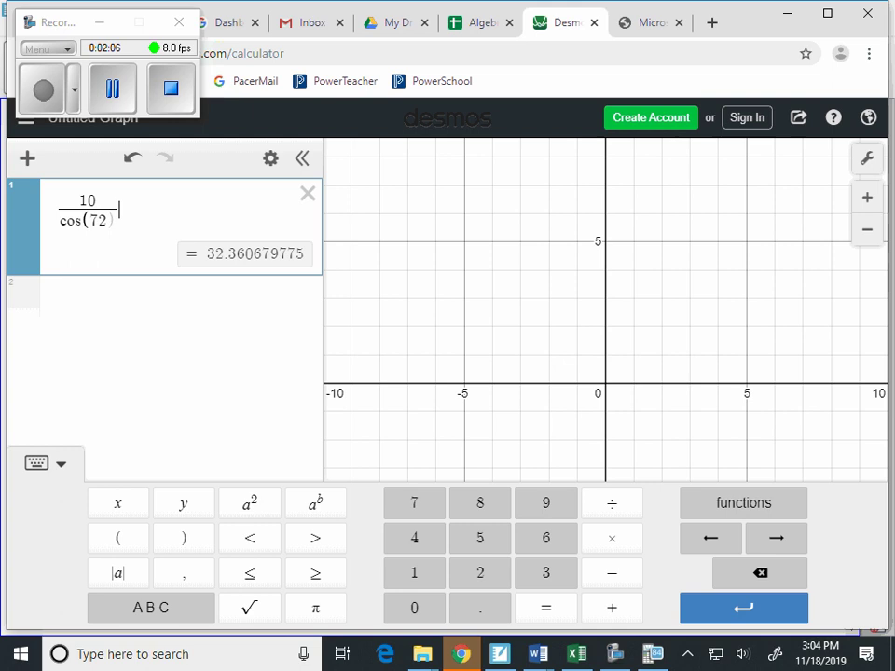
Switch back to SMART Notebook, go to the page with problem b, and move its triangle toward the page's middle.
{"action": "left_click", "coordinate": [499, 654]}
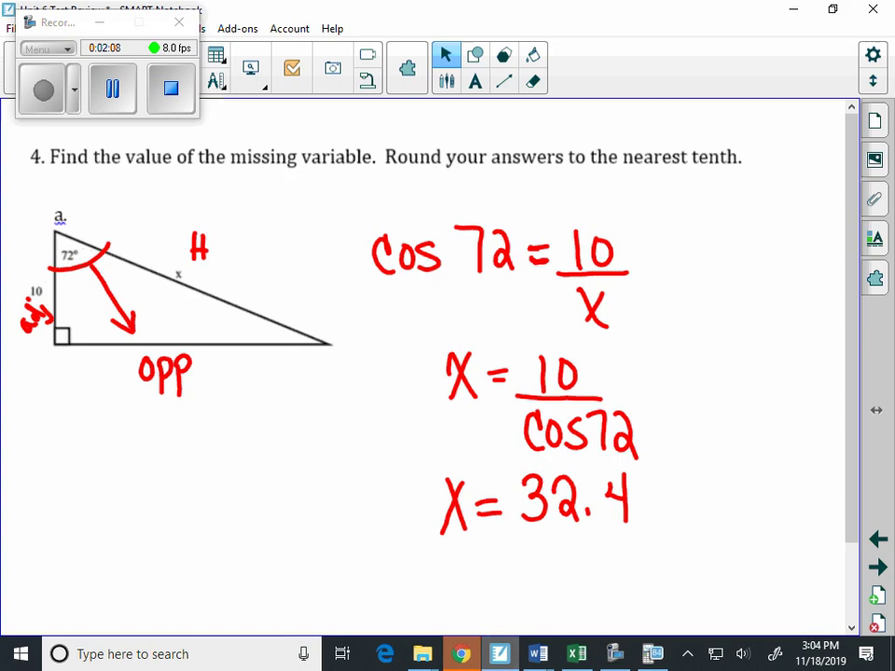
{"action": "left_click", "coordinate": [877, 567]}
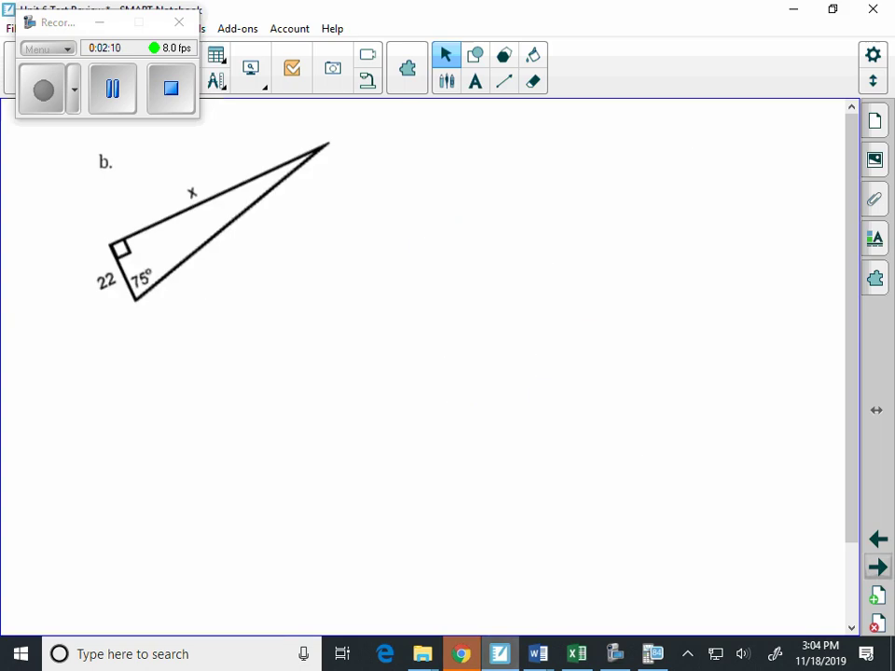
{"action": "left_click_drag", "start_coordinate": [103, 154], "coordinate": [164, 244]}
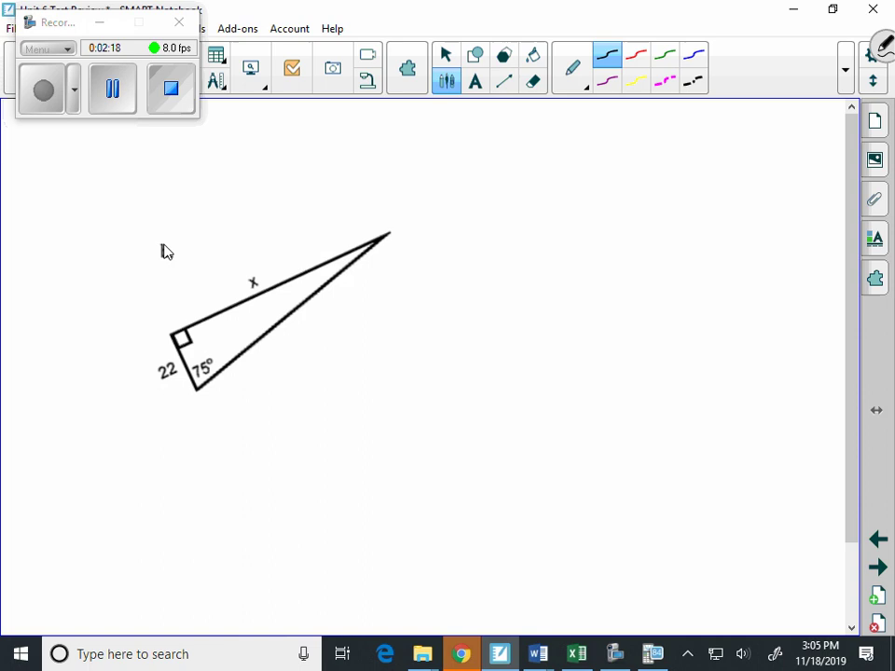
Label triangle b in magenta: H on the hypotenuse, opp beside x, adj beside 22, and mark the 75° angle with an arrow to x.
{"action": "left_click", "coordinate": [728, 69]}
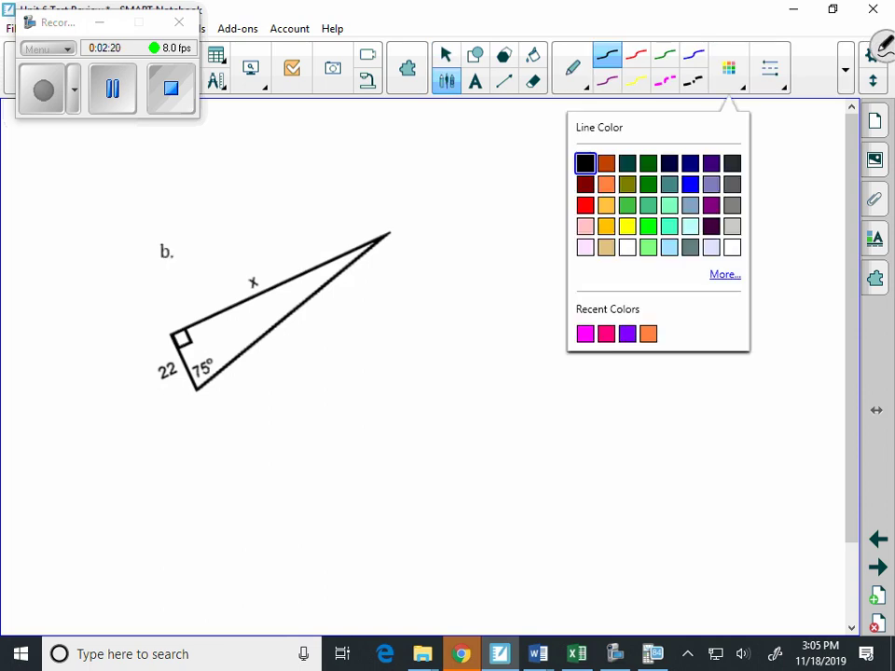
{"action": "left_click", "coordinate": [585, 333]}
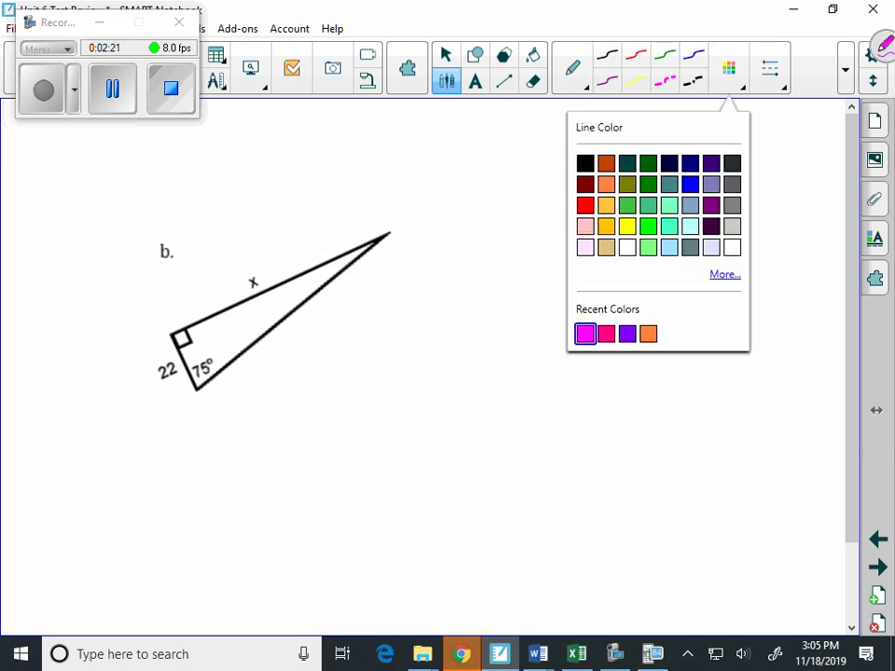
{"action": "mouse_move", "coordinate": [282, 322]}
{"action": "left_mouse_down"}
{"action": "mouse_move", "coordinate": [279, 350]}
{"action": "mouse_move", "coordinate": [295, 352]}
{"action": "mouse_move", "coordinate": [294, 335]}
{"action": "left_mouse_up"}
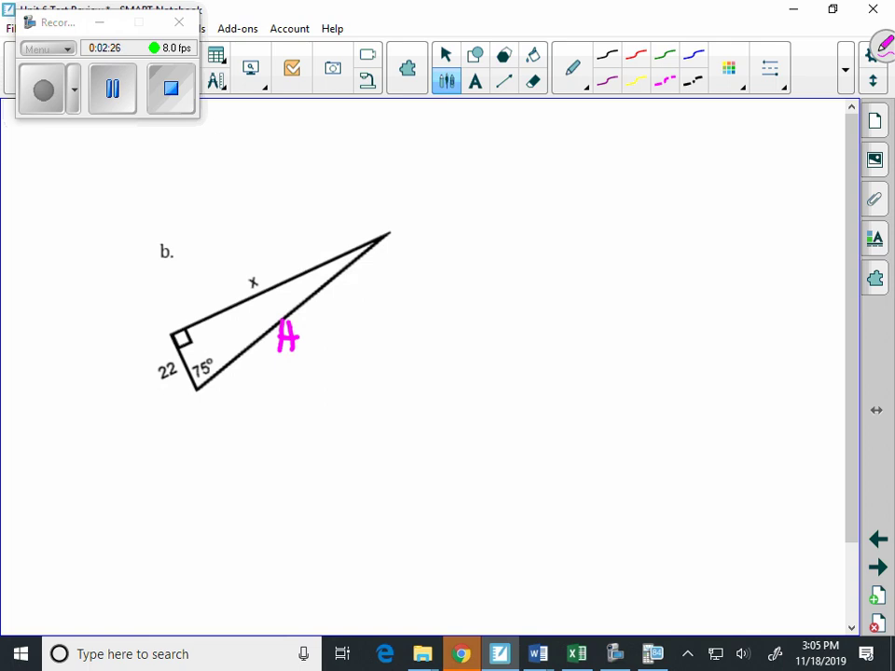
{"action": "mouse_move", "coordinate": [182, 361]}
{"action": "left_mouse_down"}
{"action": "mouse_move", "coordinate": [224, 369]}
{"action": "mouse_move", "coordinate": [235, 307]}
{"action": "mouse_move", "coordinate": [242, 313]}
{"action": "left_mouse_up"}
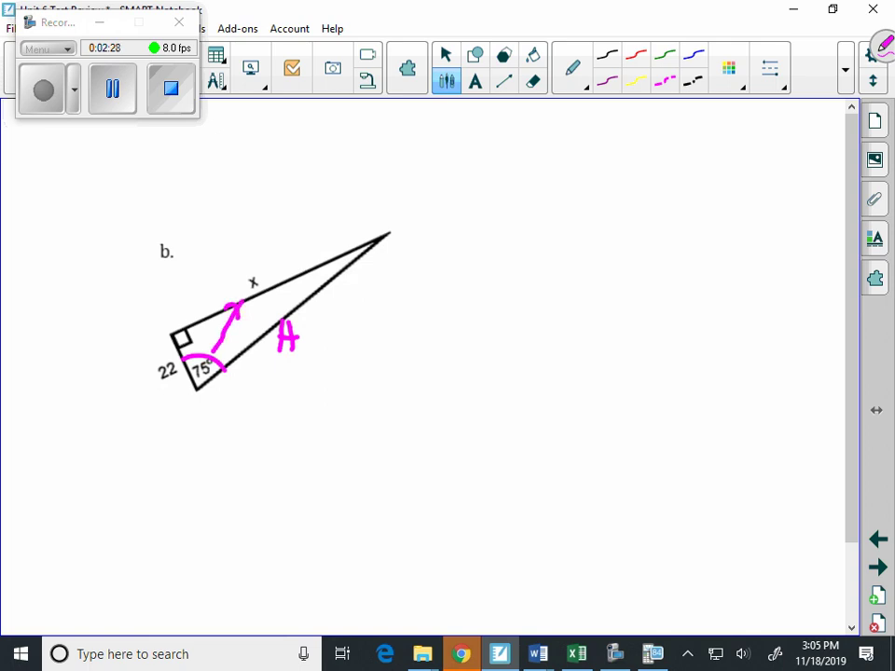
{"action": "mouse_move", "coordinate": [267, 247]}
{"action": "left_mouse_down"}
{"action": "mouse_move", "coordinate": [278, 268]}
{"action": "mouse_move", "coordinate": [279, 258]}
{"action": "left_mouse_up"}
{"action": "mouse_move", "coordinate": [291, 242]}
{"action": "left_mouse_down"}
{"action": "mouse_move", "coordinate": [292, 265]}
{"action": "mouse_move", "coordinate": [294, 255]}
{"action": "left_mouse_up"}
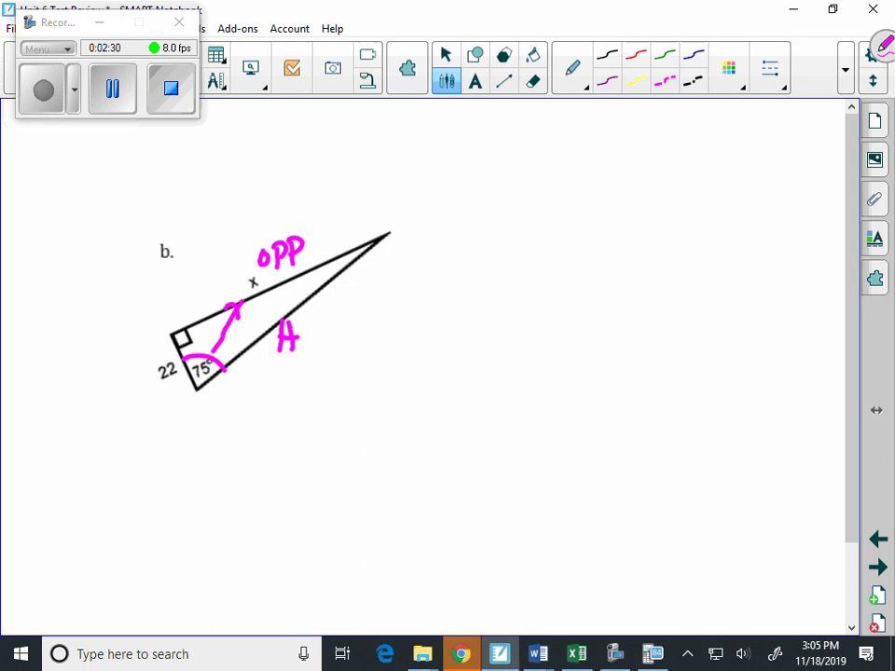
{"action": "mouse_move", "coordinate": [130, 382]}
{"action": "left_mouse_down"}
{"action": "mouse_move", "coordinate": [123, 392]}
{"action": "mouse_move", "coordinate": [136, 395]}
{"action": "mouse_move", "coordinate": [147, 372]}
{"action": "mouse_move", "coordinate": [154, 420]}
{"action": "left_mouse_up"}
{"action": "left_click_drag", "start_coordinate": [160, 373], "coordinate": [161, 374]}
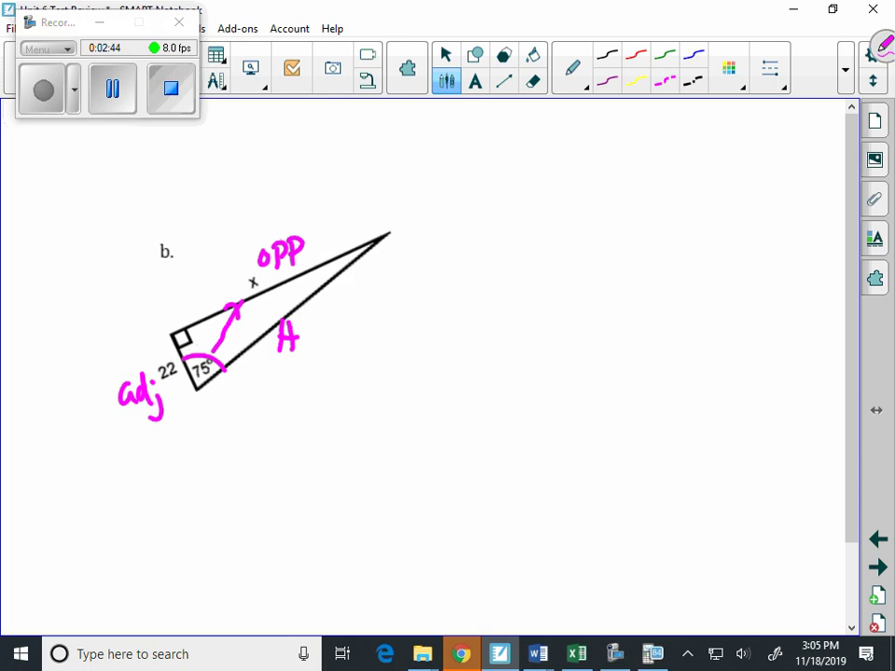
Handwrite the equation tan 75 = x/22 in magenta beside triangle b.
{"action": "mouse_move", "coordinate": [432, 284]}
{"action": "left_mouse_down"}
{"action": "mouse_move", "coordinate": [431, 320]}
{"action": "mouse_move", "coordinate": [446, 304]}
{"action": "mouse_move", "coordinate": [477, 332]}
{"action": "mouse_move", "coordinate": [508, 338]}
{"action": "left_mouse_up"}
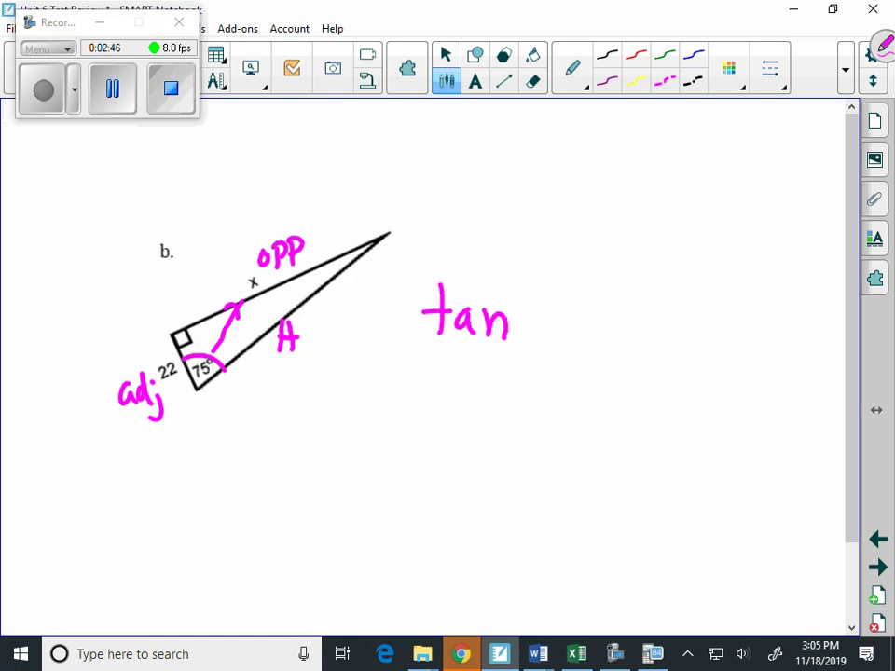
{"action": "left_click_drag", "start_coordinate": [520, 296], "coordinate": [530, 334]}
{"action": "mouse_move", "coordinate": [572, 296]}
{"action": "left_mouse_down"}
{"action": "mouse_move", "coordinate": [552, 310]}
{"action": "mouse_move", "coordinate": [554, 335]}
{"action": "mouse_move", "coordinate": [601, 314]}
{"action": "left_mouse_up"}
{"action": "mouse_move", "coordinate": [589, 323]}
{"action": "left_mouse_down"}
{"action": "mouse_move", "coordinate": [655, 312]}
{"action": "mouse_move", "coordinate": [650, 327]}
{"action": "mouse_move", "coordinate": [687, 331]}
{"action": "left_mouse_up"}
{"action": "mouse_move", "coordinate": [621, 359]}
{"action": "left_mouse_down"}
{"action": "mouse_move", "coordinate": [628, 353]}
{"action": "mouse_move", "coordinate": [643, 384]}
{"action": "mouse_move", "coordinate": [685, 398]}
{"action": "left_mouse_up"}
{"action": "left_click", "coordinate": [651, 354]}
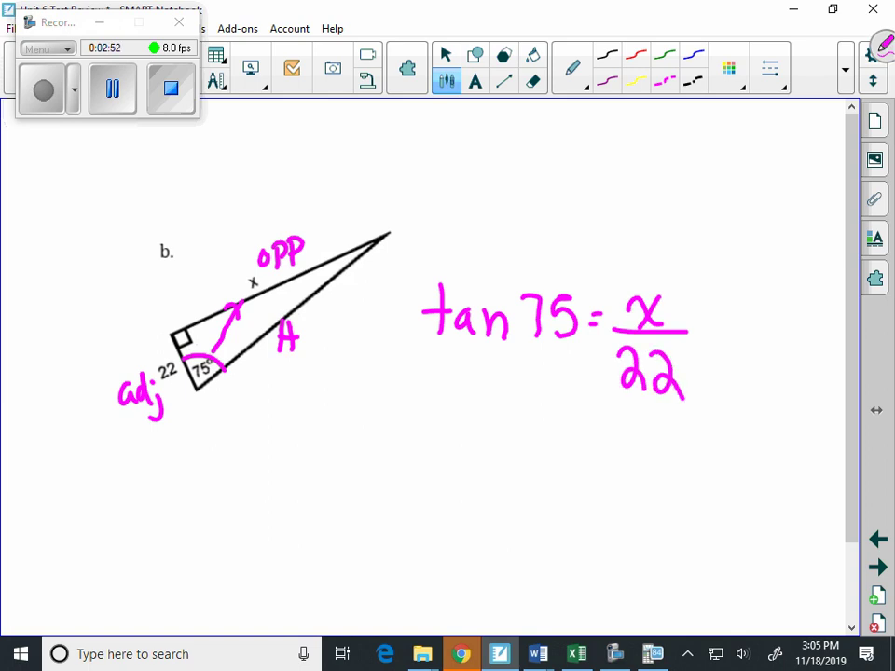
Handwrite the rearranged equation 22 tan 75 = x in magenta below tan 75 = x/22.
{"action": "scroll", "coordinate": [429, 363], "scroll_direction": "down", "scroll_amount": 1}
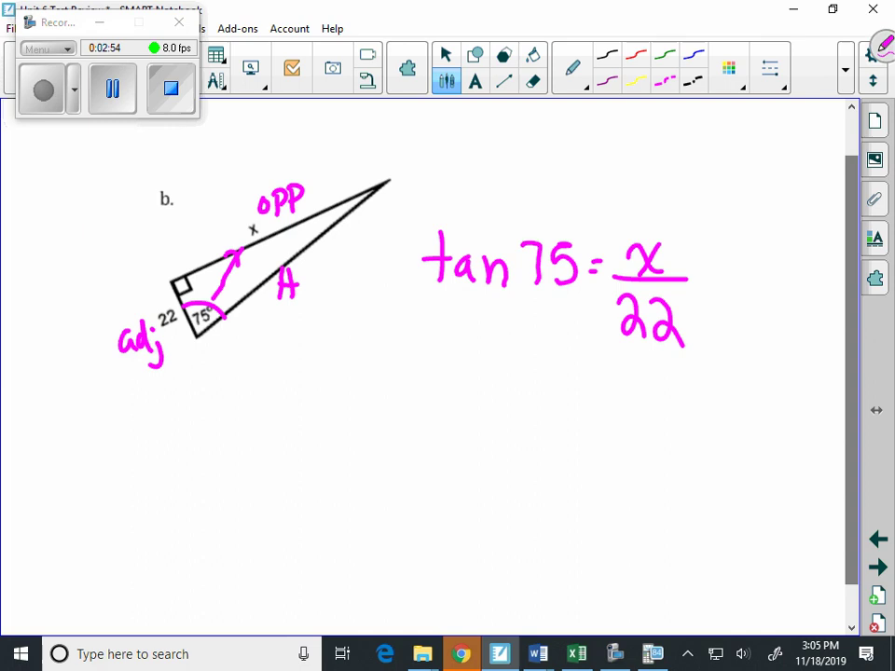
{"action": "mouse_move", "coordinate": [439, 371]}
{"action": "left_mouse_down"}
{"action": "mouse_move", "coordinate": [447, 406]}
{"action": "mouse_move", "coordinate": [463, 408]}
{"action": "left_mouse_up"}
{"action": "left_click_drag", "start_coordinate": [469, 374], "coordinate": [492, 410]}
{"action": "left_click_drag", "start_coordinate": [505, 365], "coordinate": [511, 410]}
{"action": "left_click", "coordinate": [534, 391]}
{"action": "mouse_move", "coordinate": [496, 392]}
{"action": "left_mouse_down"}
{"action": "mouse_move", "coordinate": [524, 390]}
{"action": "mouse_move", "coordinate": [541, 413]}
{"action": "left_mouse_up"}
{"action": "mouse_move", "coordinate": [545, 391]}
{"action": "left_mouse_down"}
{"action": "mouse_move", "coordinate": [546, 414]}
{"action": "mouse_move", "coordinate": [589, 415]}
{"action": "mouse_move", "coordinate": [622, 379]}
{"action": "mouse_move", "coordinate": [612, 415]}
{"action": "left_mouse_up"}
{"action": "mouse_move", "coordinate": [643, 395]}
{"action": "left_mouse_down"}
{"action": "mouse_move", "coordinate": [660, 395]}
{"action": "mouse_move", "coordinate": [661, 408]}
{"action": "left_mouse_up"}
{"action": "left_click_drag", "start_coordinate": [675, 384], "coordinate": [697, 420]}
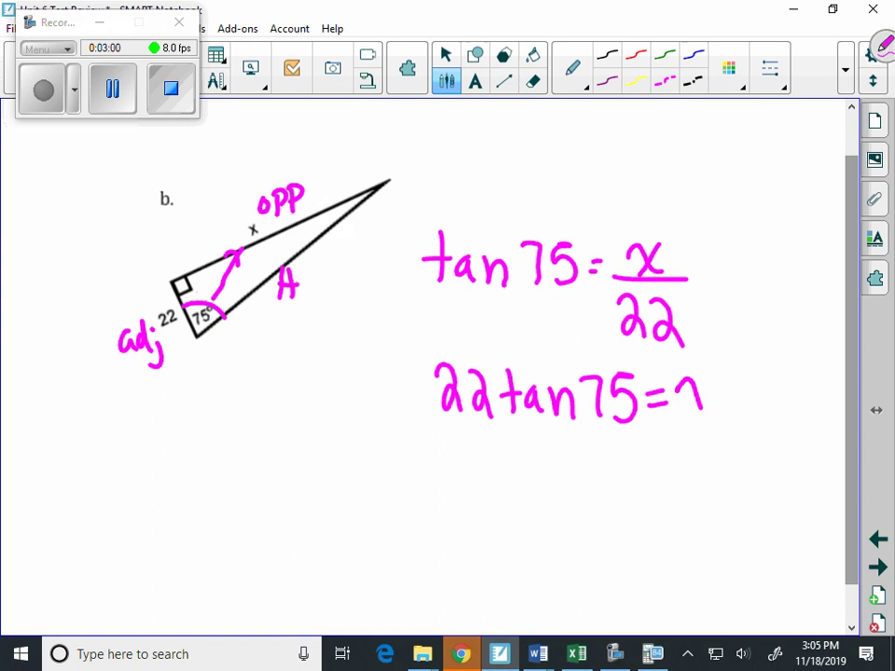
{"action": "left_click_drag", "start_coordinate": [716, 381], "coordinate": [704, 421]}
{"action": "left_click", "coordinate": [446, 55]}
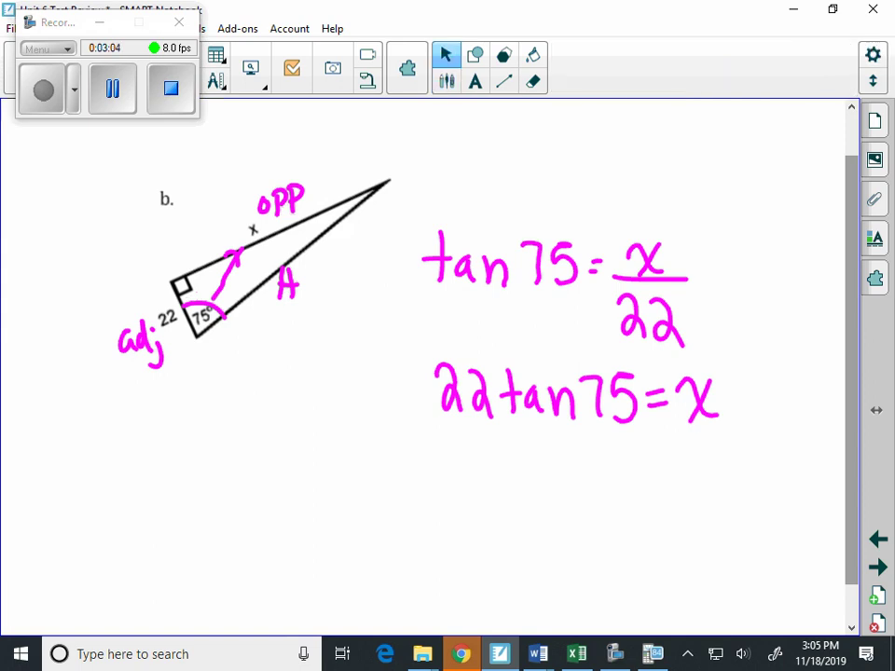
Switch to Desmos and calculate 22 tan(75) in a new expression line.
{"action": "left_click", "coordinate": [462, 653]}
{"action": "left_click", "coordinate": [737, 605]}
{"action": "type", "text": "22"}
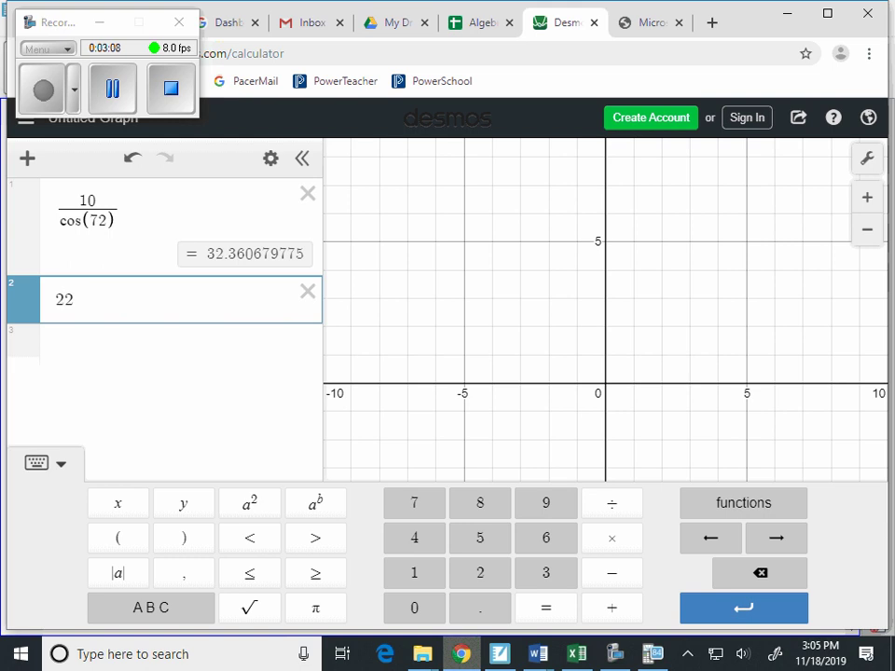
{"action": "left_click", "coordinate": [743, 502]}
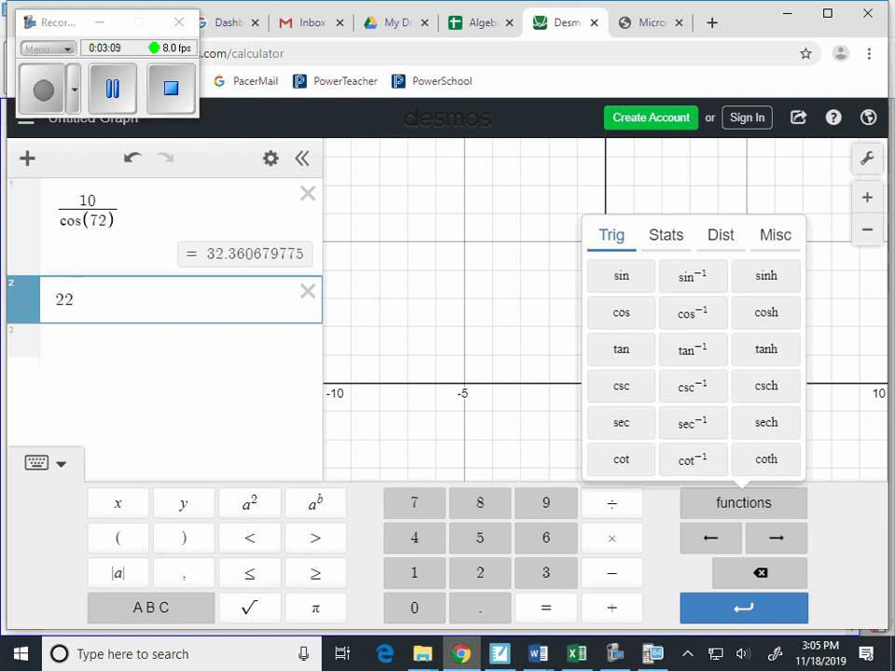
{"action": "left_click", "coordinate": [621, 348]}
{"action": "type", "text": "75"}
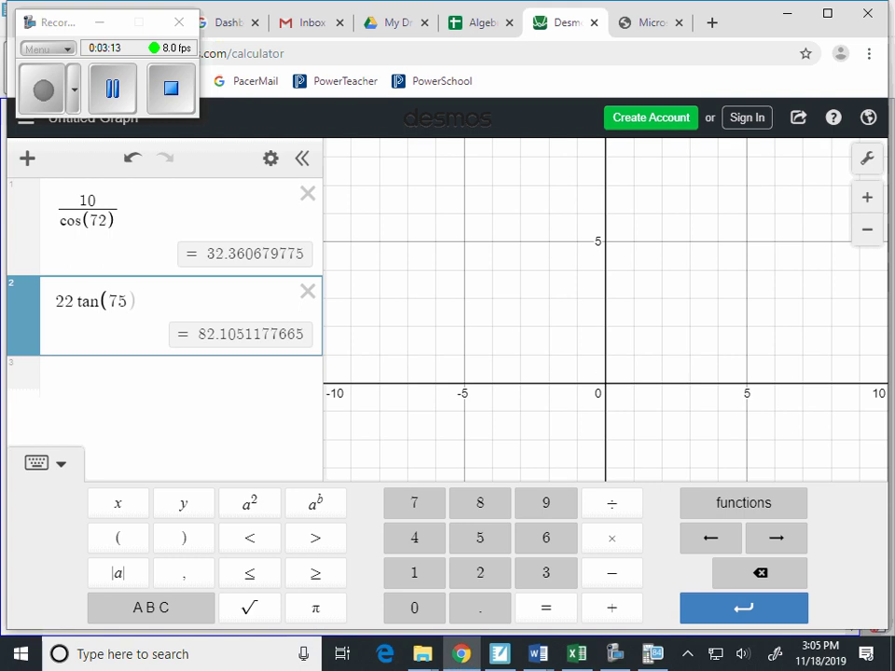
Switch back to SMART Notebook and handwrite the rounded answer 82.1 = x in magenta below 22 tan 75 = x.
{"action": "key", "text": "alt+Tab"}
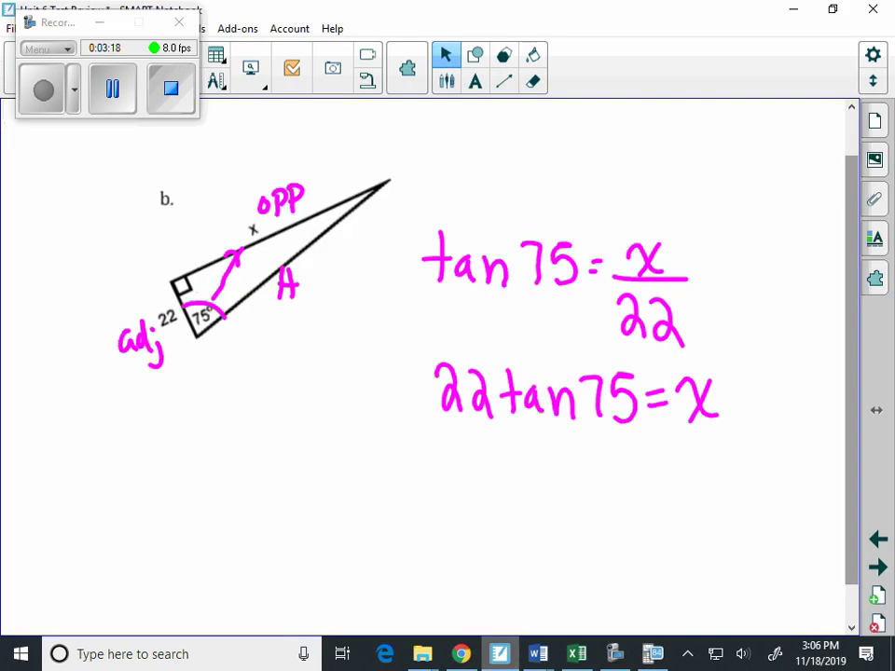
{"action": "left_click", "coordinate": [447, 82]}
{"action": "left_click", "coordinate": [729, 69]}
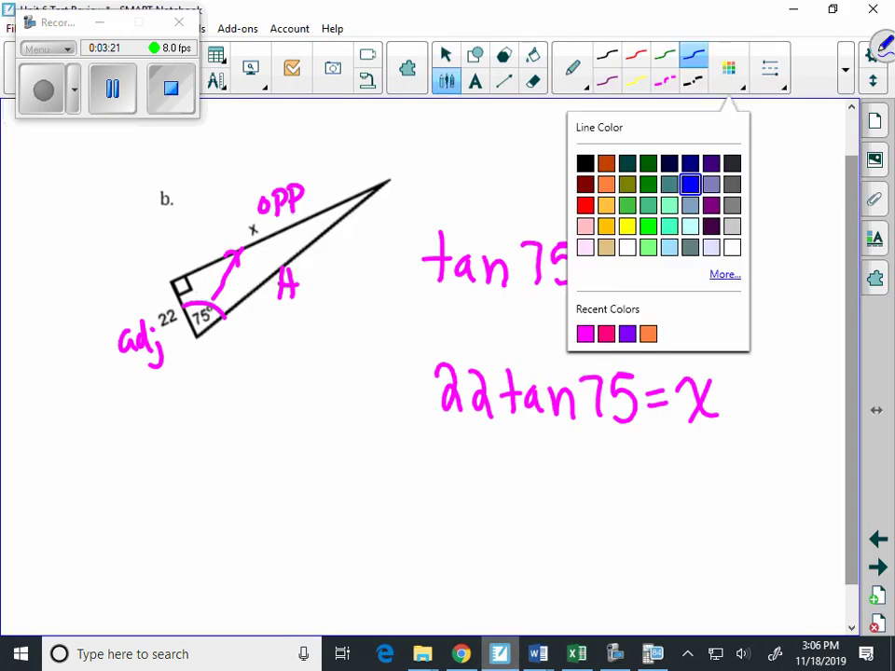
{"action": "left_click", "coordinate": [585, 334]}
{"action": "mouse_move", "coordinate": [638, 477]}
{"action": "left_mouse_down"}
{"action": "mouse_move", "coordinate": [644, 467]}
{"action": "mouse_move", "coordinate": [671, 508]}
{"action": "left_mouse_up"}
{"action": "left_click_drag", "start_coordinate": [665, 463], "coordinate": [645, 503]}
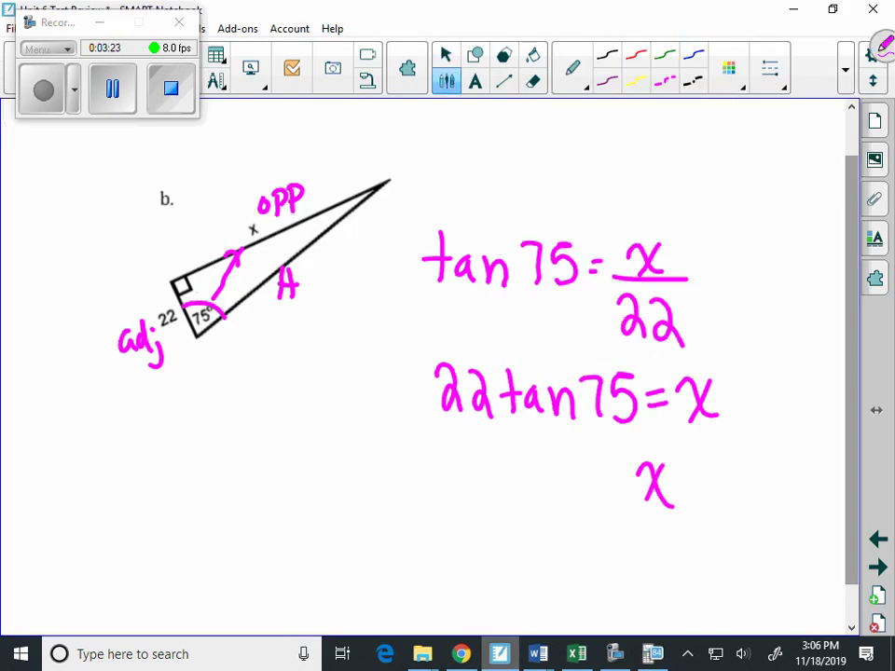
{"action": "left_click_drag", "start_coordinate": [598, 484], "coordinate": [614, 483]}
{"action": "left_click_drag", "start_coordinate": [597, 497], "coordinate": [608, 495]}
{"action": "mouse_move", "coordinate": [473, 456]}
{"action": "left_mouse_down"}
{"action": "mouse_move", "coordinate": [513, 503]}
{"action": "mouse_move", "coordinate": [541, 504]}
{"action": "left_mouse_up"}
{"action": "left_click", "coordinate": [519, 500]}
{"action": "left_click", "coordinate": [447, 55]}
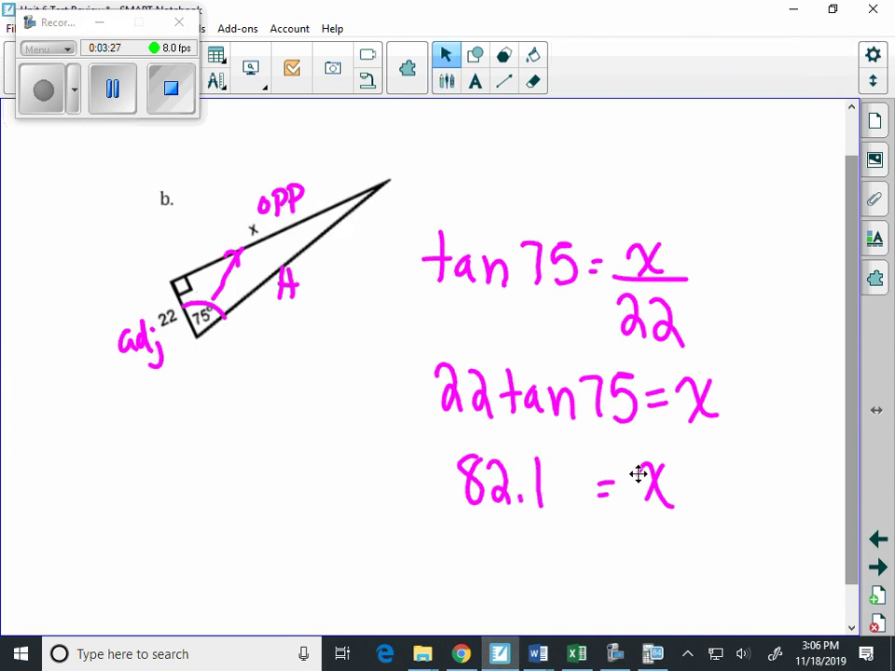
Go to the page with problem c and mark the triangle's angle x with a pink arc.
{"action": "left_click", "coordinate": [878, 567]}
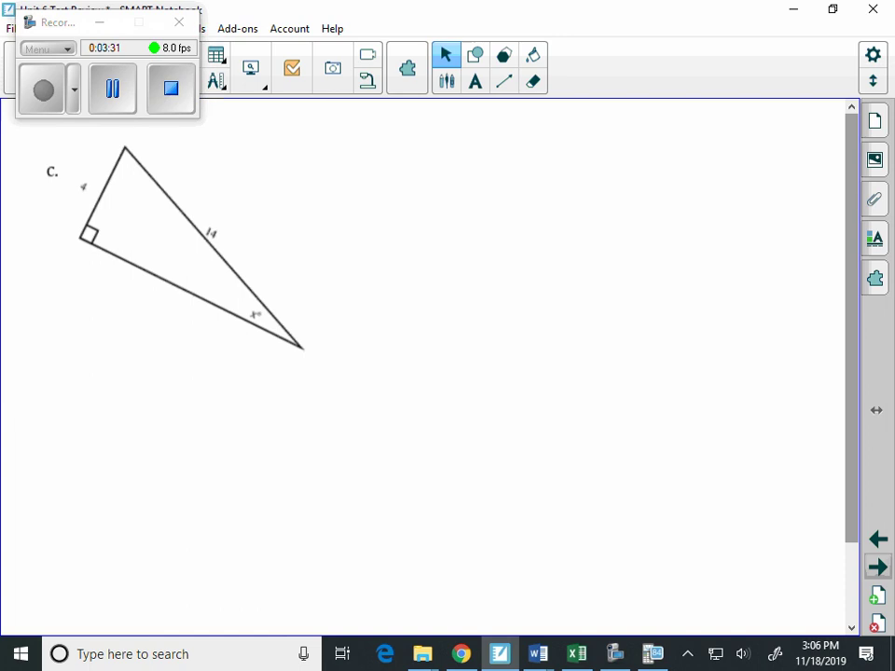
{"action": "left_click", "coordinate": [447, 81]}
{"action": "left_click", "coordinate": [728, 69]}
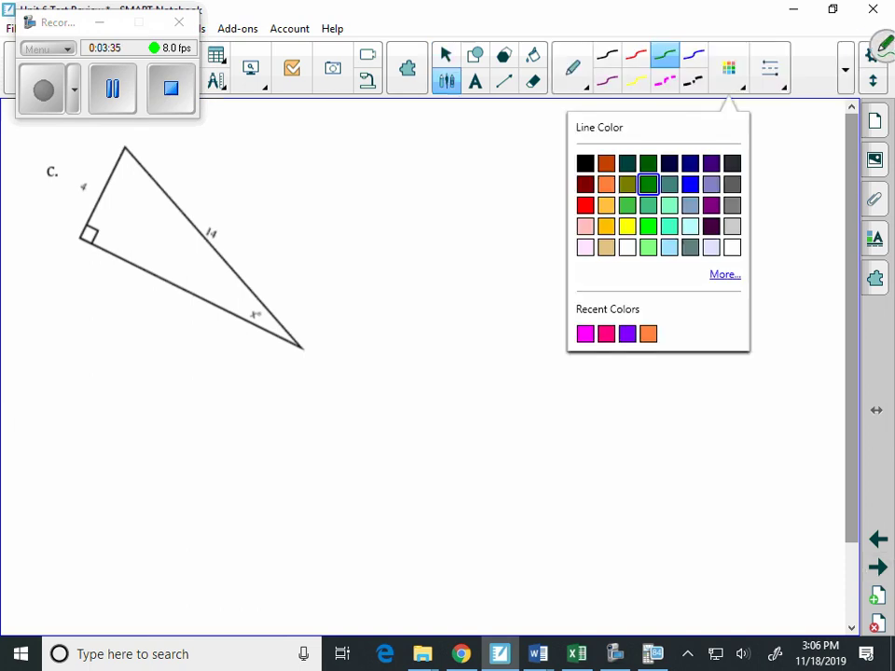
{"action": "left_click", "coordinate": [606, 333]}
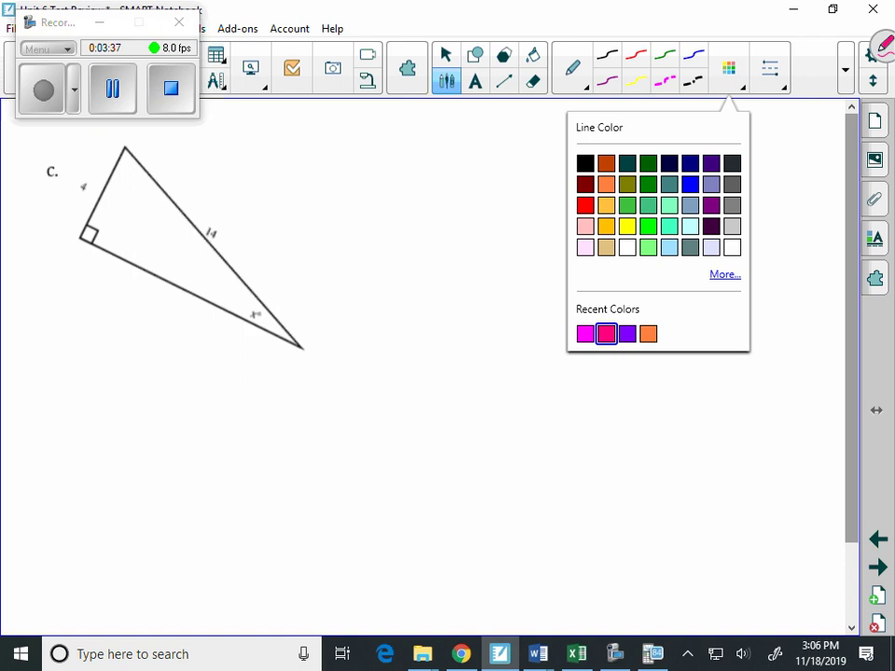
{"action": "left_click", "coordinate": [606, 333]}
{"action": "left_click_drag", "start_coordinate": [261, 292], "coordinate": [241, 329]}
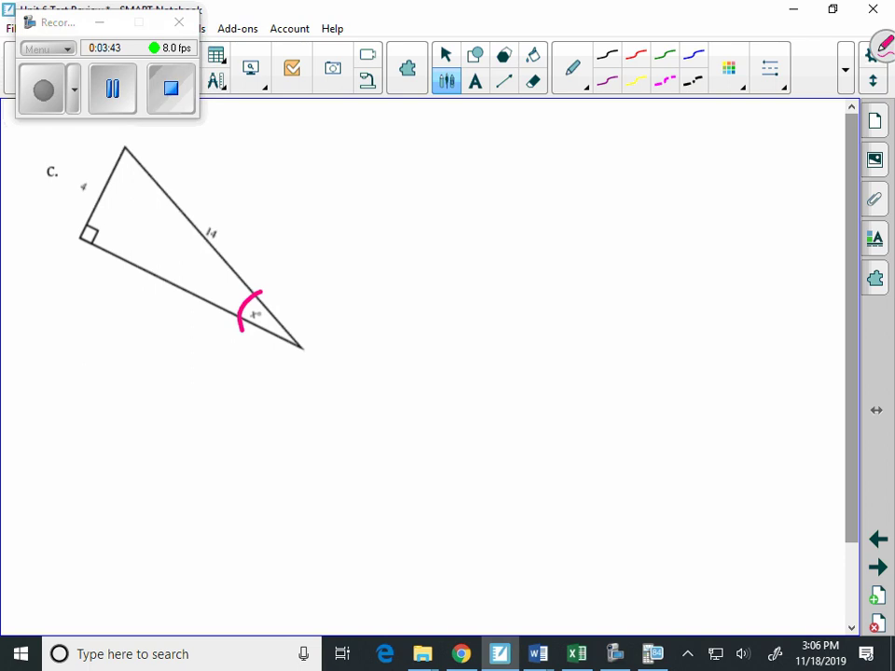
Label triangle c in pink: H beside 14, an arrow from angle x to the side 4, opp beside 4, and adj on the remaining leg.
{"action": "mouse_move", "coordinate": [230, 198]}
{"action": "left_mouse_down"}
{"action": "mouse_move", "coordinate": [230, 227]}
{"action": "mouse_move", "coordinate": [244, 225]}
{"action": "left_mouse_up"}
{"action": "left_click_drag", "start_coordinate": [230, 212], "coordinate": [245, 213]}
{"action": "mouse_move", "coordinate": [233, 303]}
{"action": "left_mouse_down"}
{"action": "mouse_move", "coordinate": [110, 205]}
{"action": "mouse_move", "coordinate": [110, 224]}
{"action": "left_mouse_up"}
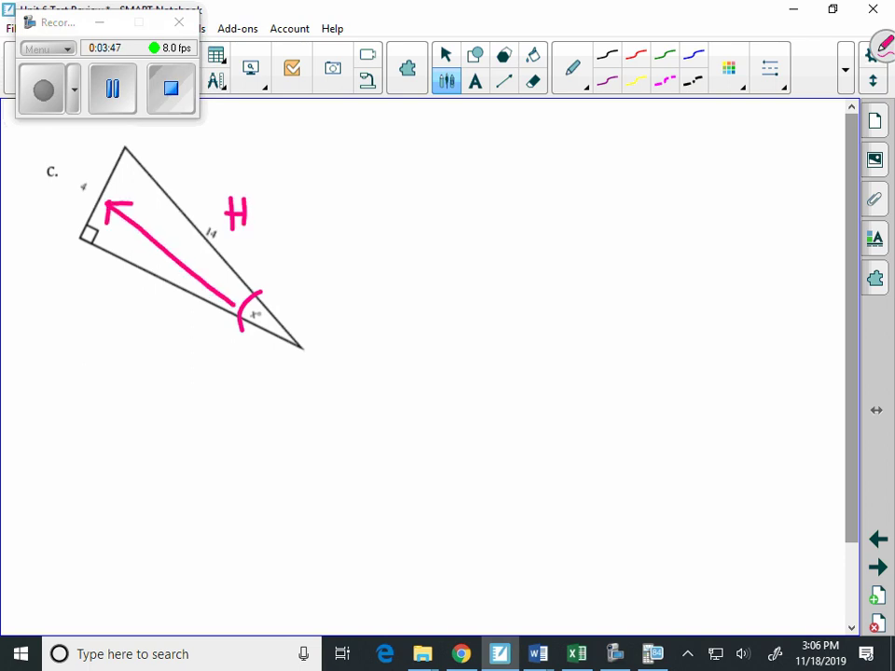
{"action": "left_click_drag", "start_coordinate": [46, 199], "coordinate": [61, 229]}
{"action": "mouse_move", "coordinate": [61, 202]}
{"action": "left_mouse_down"}
{"action": "mouse_move", "coordinate": [62, 216]}
{"action": "mouse_move", "coordinate": [79, 216]}
{"action": "left_mouse_up"}
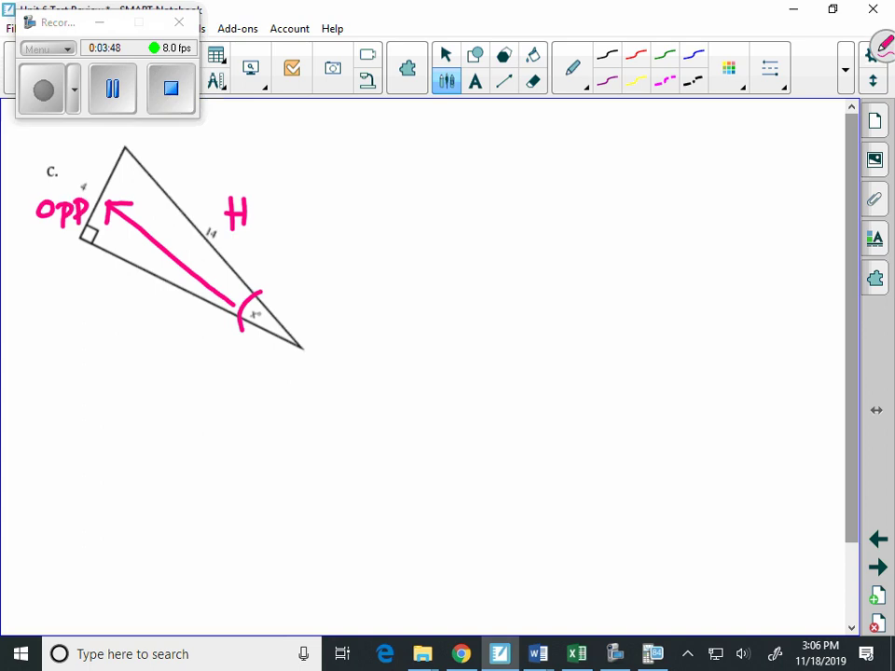
{"action": "left_click_drag", "start_coordinate": [147, 301], "coordinate": [148, 322]}
{"action": "left_click_drag", "start_coordinate": [159, 308], "coordinate": [163, 325]}
{"action": "mouse_move", "coordinate": [163, 296]}
{"action": "left_mouse_down"}
{"action": "mouse_move", "coordinate": [164, 326]}
{"action": "mouse_move", "coordinate": [171, 306]}
{"action": "left_mouse_up"}
{"action": "left_click_drag", "start_coordinate": [173, 317], "coordinate": [157, 345]}
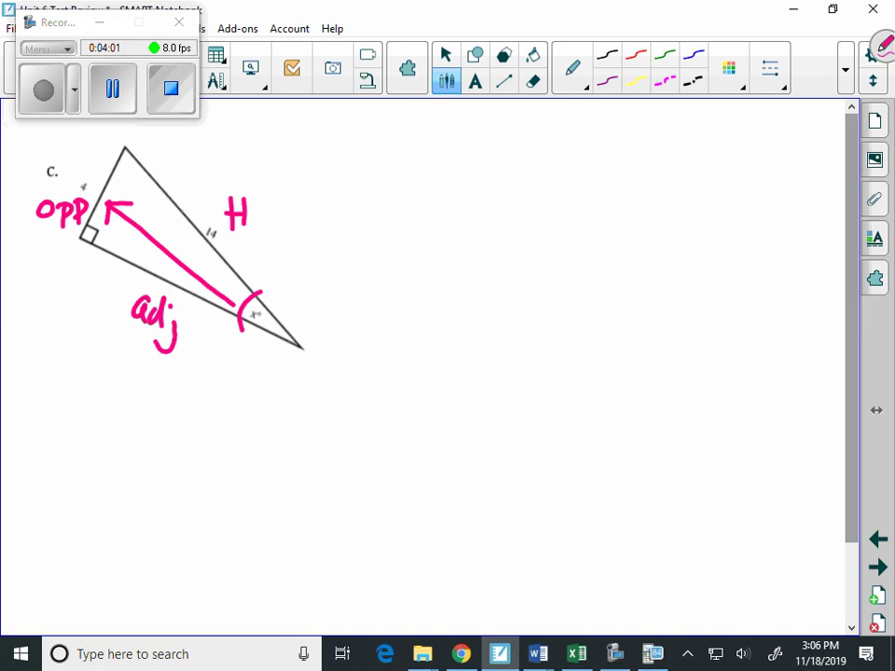
Handwrite the equation sin x = 4/14 in pink beside triangle c.
{"action": "left_click_drag", "start_coordinate": [411, 240], "coordinate": [394, 268]}
{"action": "left_click_drag", "start_coordinate": [423, 252], "coordinate": [424, 271]}
{"action": "left_click", "coordinate": [423, 240]}
{"action": "mouse_move", "coordinate": [437, 252]}
{"action": "left_mouse_down"}
{"action": "mouse_move", "coordinate": [457, 272]}
{"action": "mouse_move", "coordinate": [489, 244]}
{"action": "mouse_move", "coordinate": [490, 272]}
{"action": "mouse_move", "coordinate": [541, 250]}
{"action": "left_mouse_up"}
{"action": "mouse_move", "coordinate": [522, 260]}
{"action": "left_mouse_down"}
{"action": "mouse_move", "coordinate": [621, 270]}
{"action": "mouse_move", "coordinate": [578, 314]}
{"action": "left_mouse_up"}
{"action": "mouse_move", "coordinate": [589, 291]}
{"action": "left_mouse_down"}
{"action": "mouse_move", "coordinate": [589, 300]}
{"action": "mouse_move", "coordinate": [611, 299]}
{"action": "left_mouse_up"}
{"action": "left_click_drag", "start_coordinate": [603, 283], "coordinate": [604, 321]}
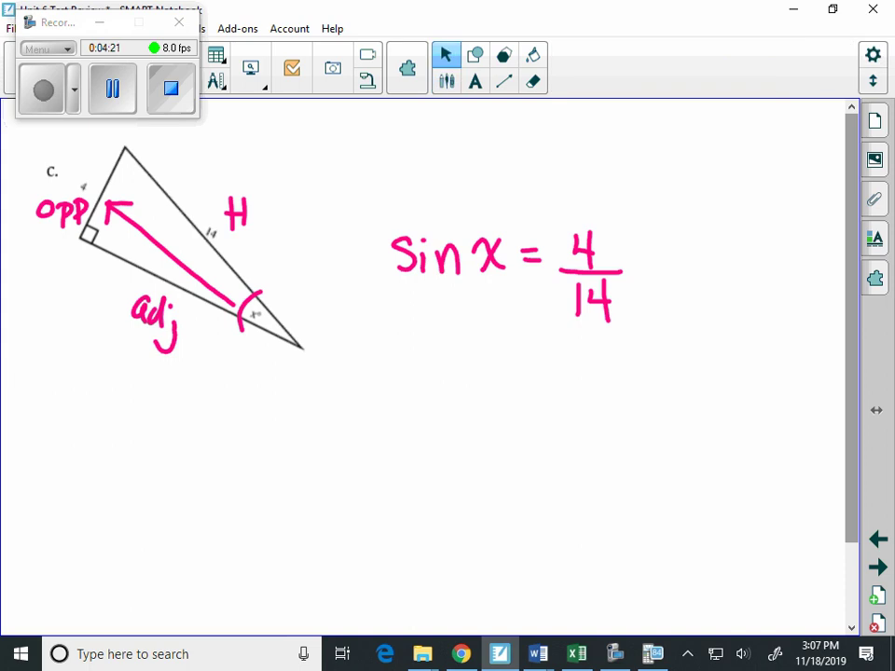
Switch to Desmos and enter the inverse sine of 4/14 in a new expression line, checking the ratio in the handwritten equation.
{"action": "key", "text": "alt+Tab"}
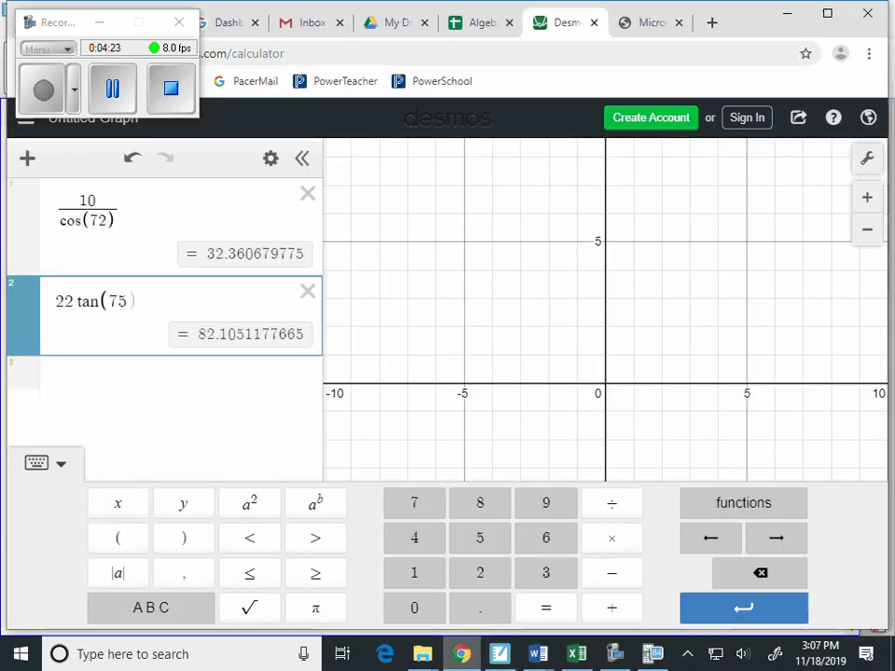
{"action": "key", "text": "Return"}
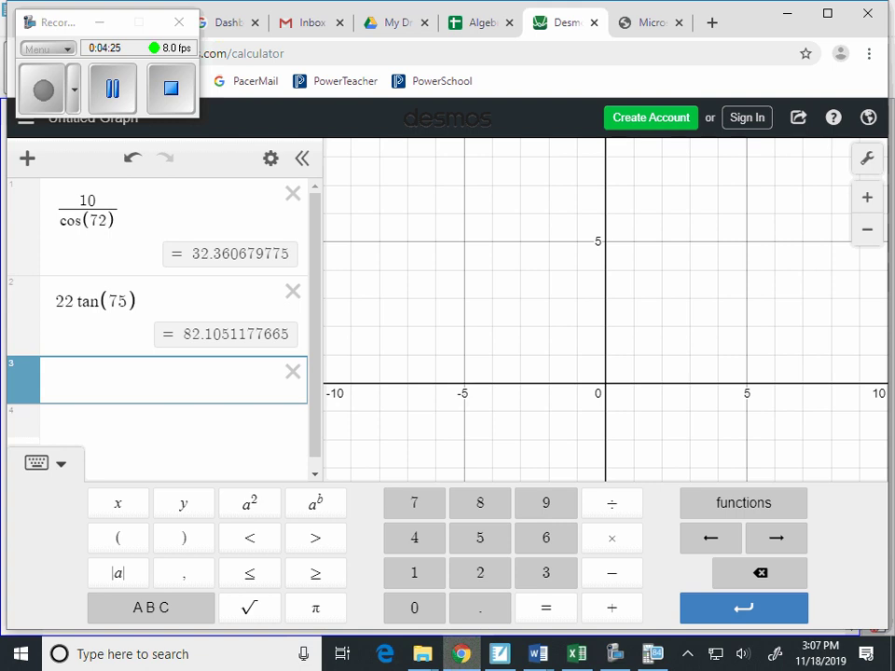
{"action": "left_click", "coordinate": [743, 504]}
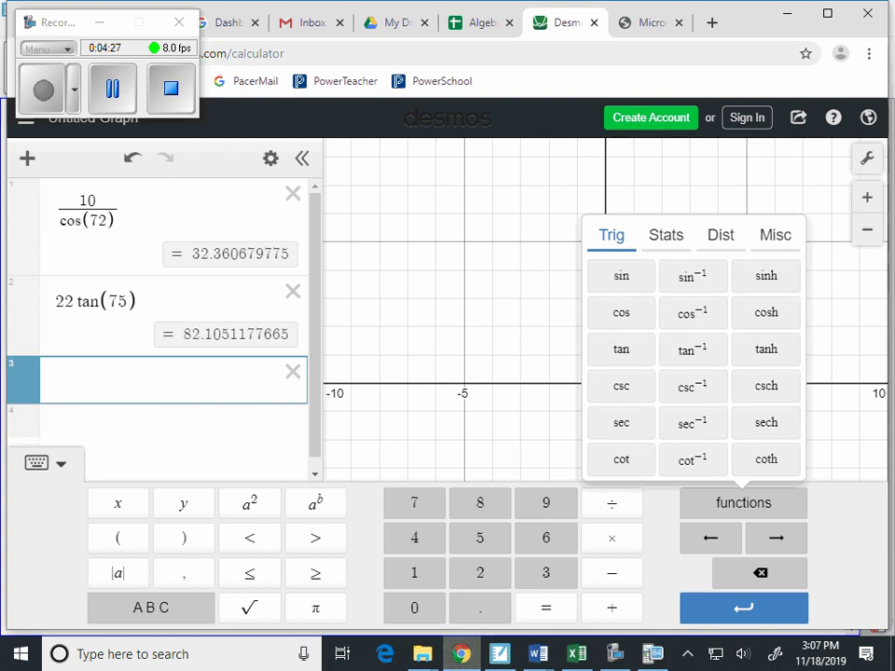
{"action": "left_click", "coordinate": [693, 276]}
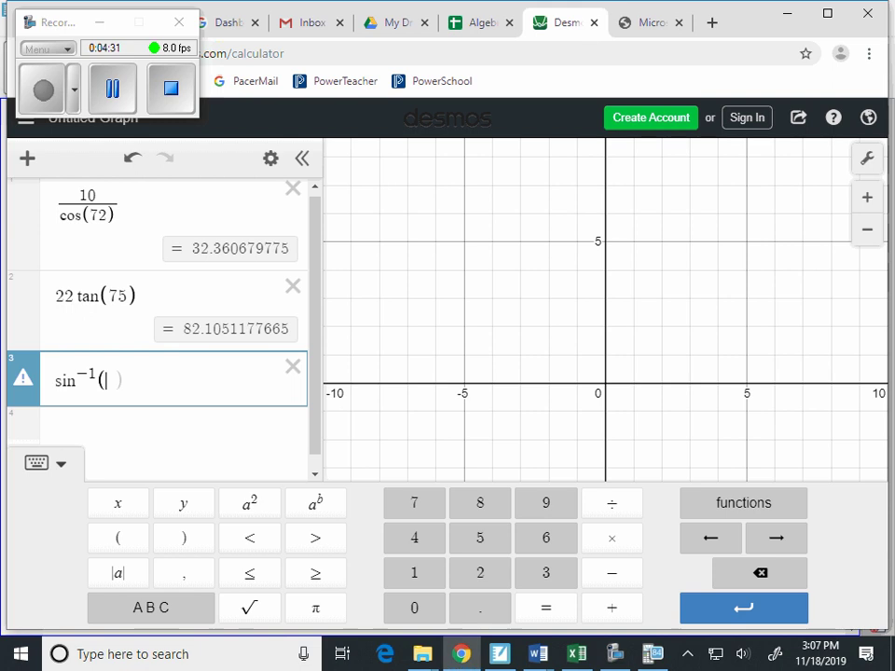
{"action": "left_click", "coordinate": [499, 653]}
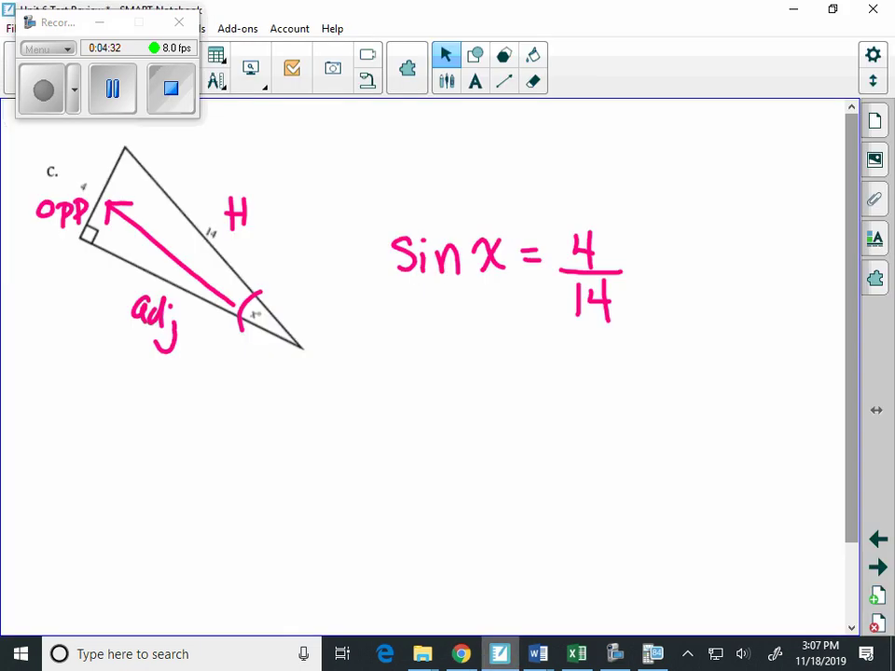
{"action": "key", "text": "alt+Tab"}
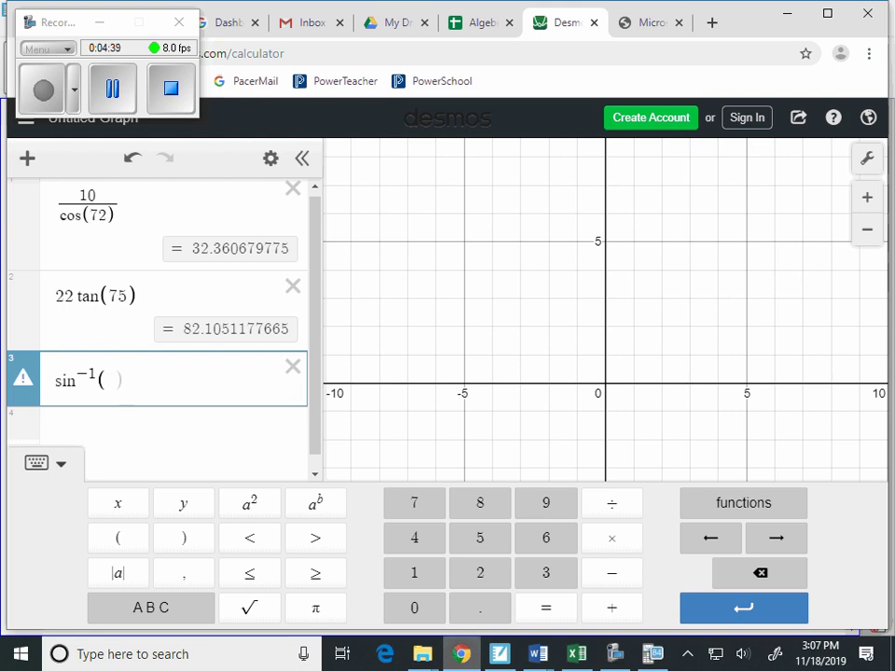
{"action": "type", "text": "4/14"}
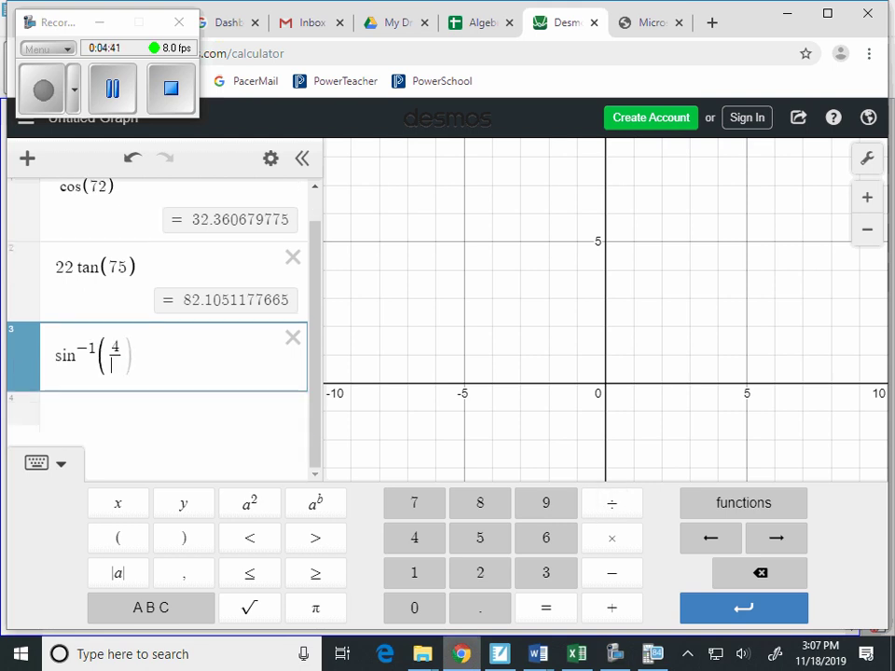